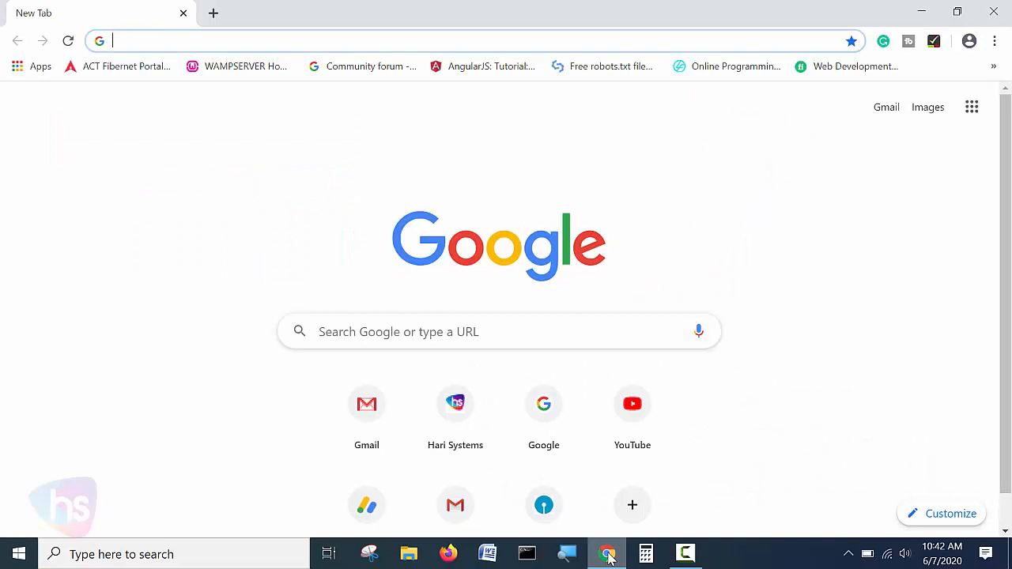
Search Google for 'sql server 2019' and open the 'SQL Server 2019 | Microsoft' result.
left_click(497, 336)
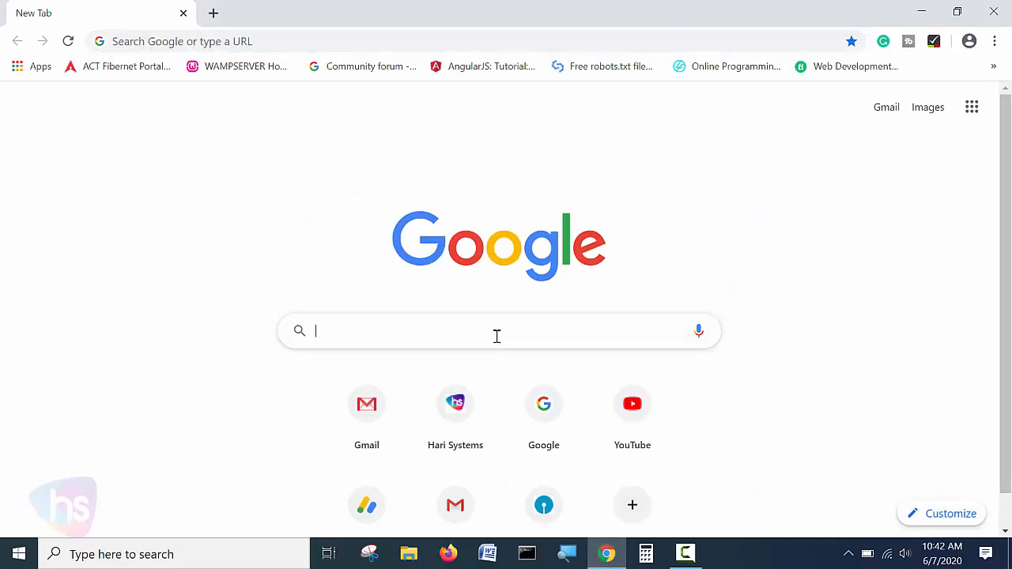
type("sql serv")
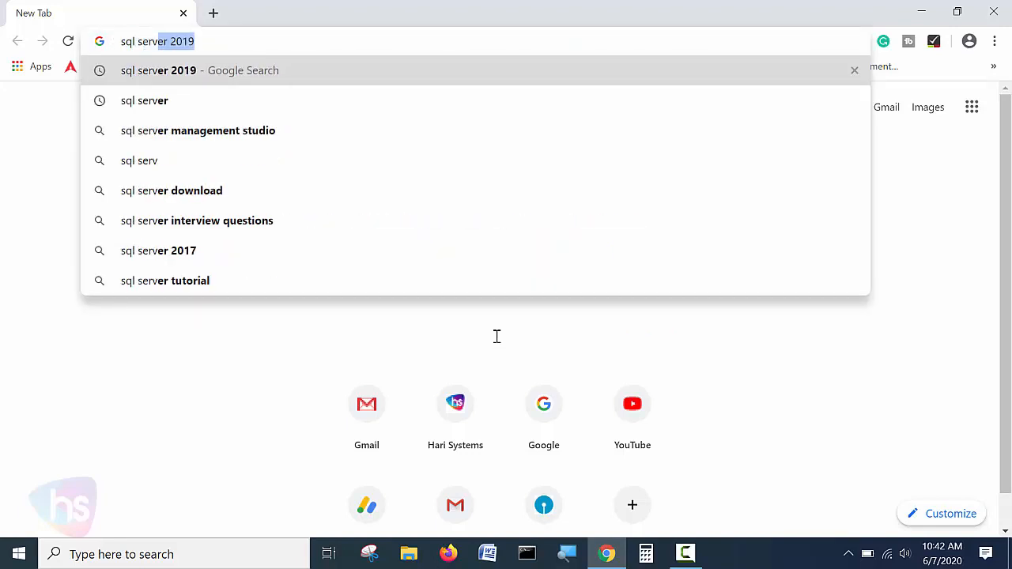
key("Right")
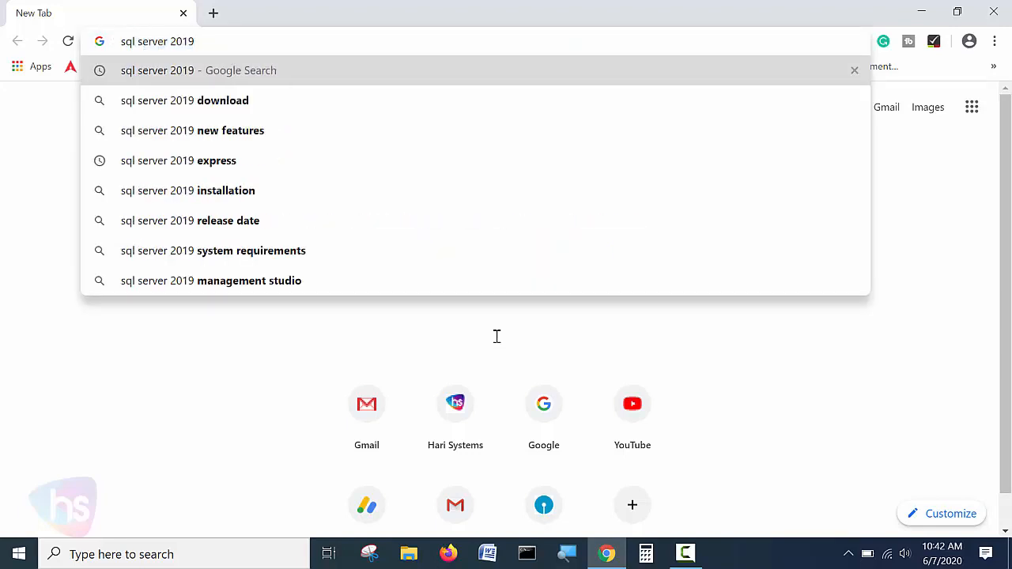
key("Return")
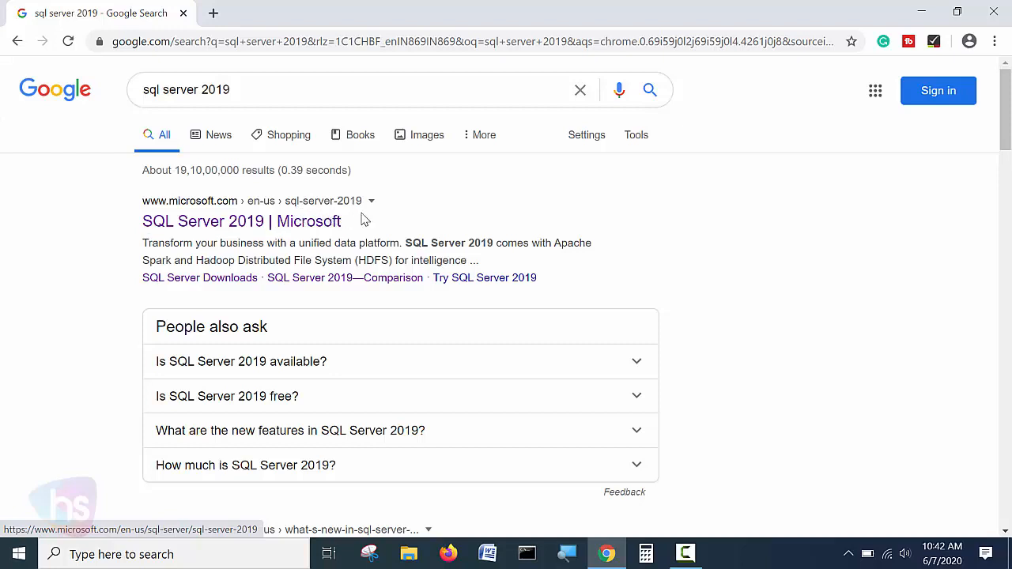
left_click(280, 228)
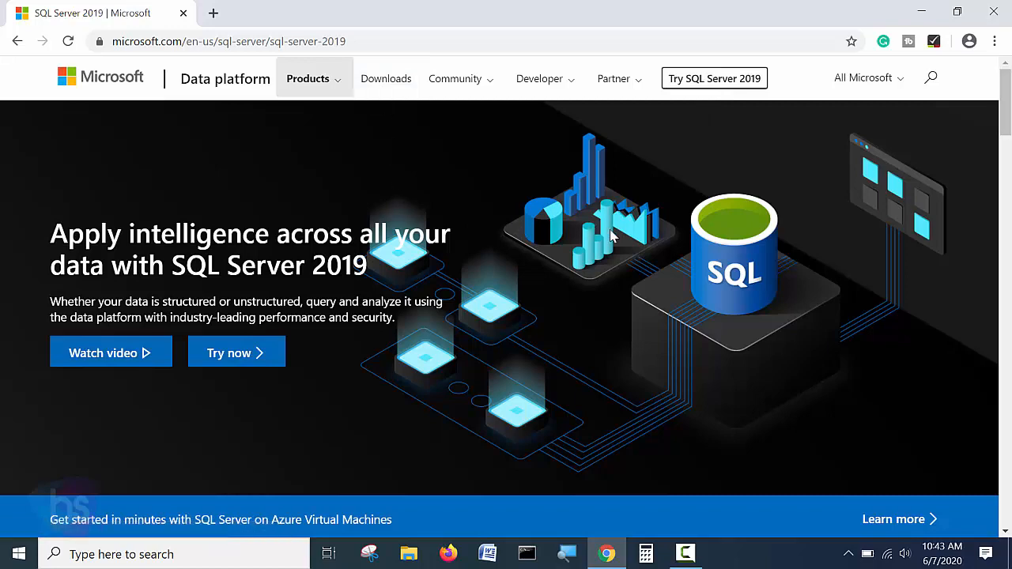
Scroll the SQL Server 2019 page down to its Overview, Comparison and Features tabs and select one.
scroll(700, 334, "down", 5)
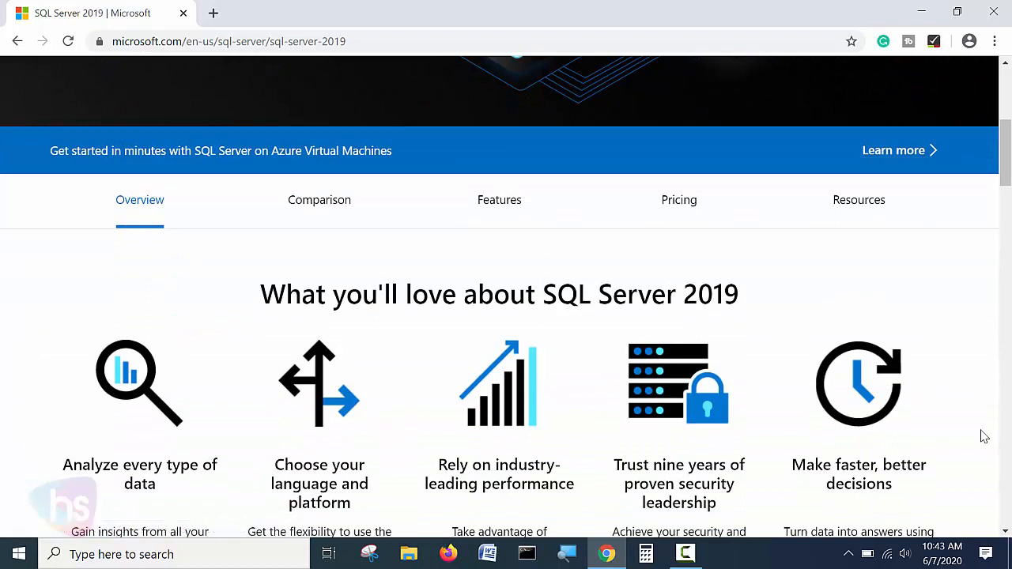
left_click(320, 204)
Review the SQL Server 2019 pricing table down to the free Developer and Express rows, then go to Downloads.
left_click(684, 207)
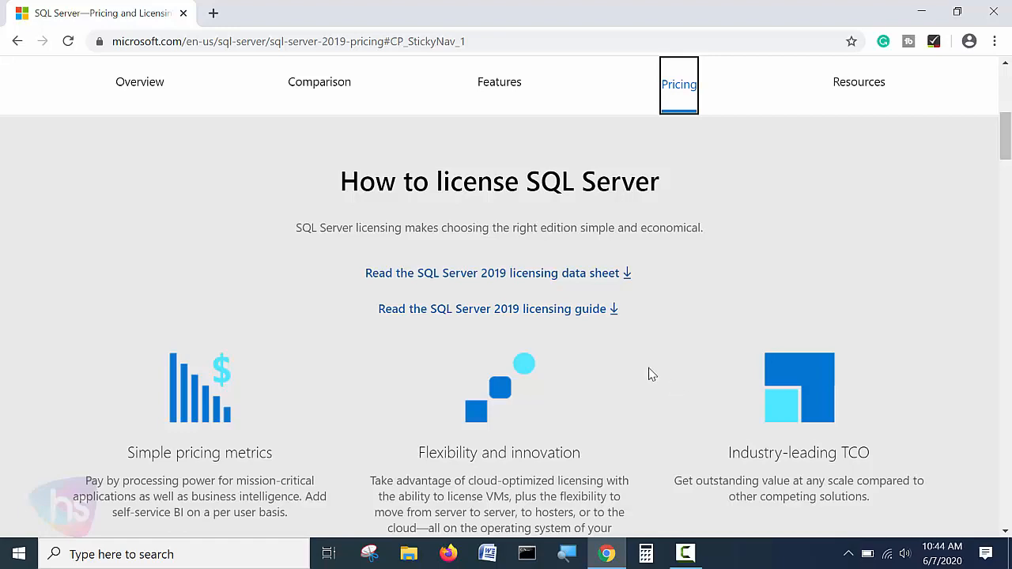
scroll(648, 374, "down", 7)
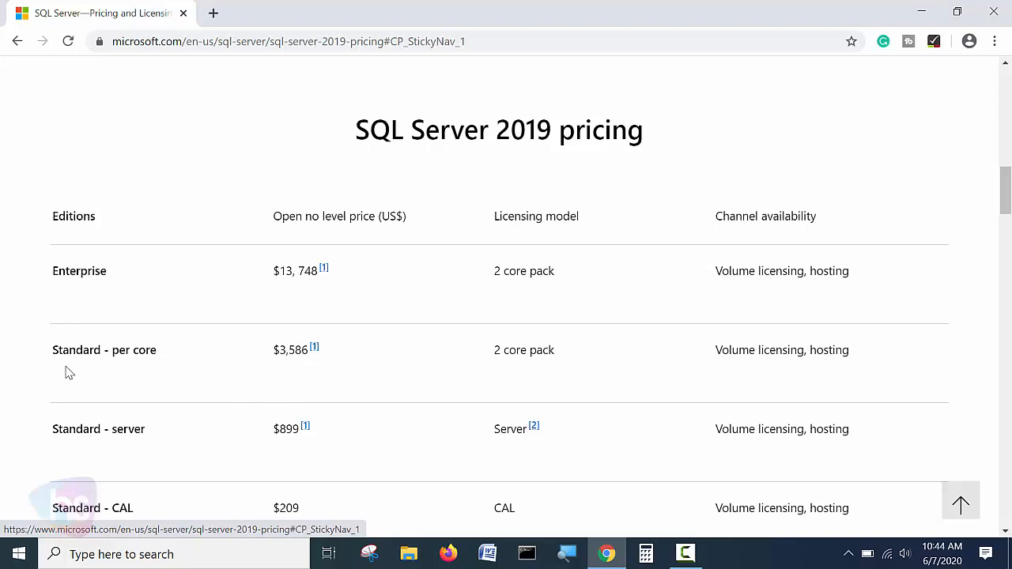
scroll(197, 399, "down", 2)
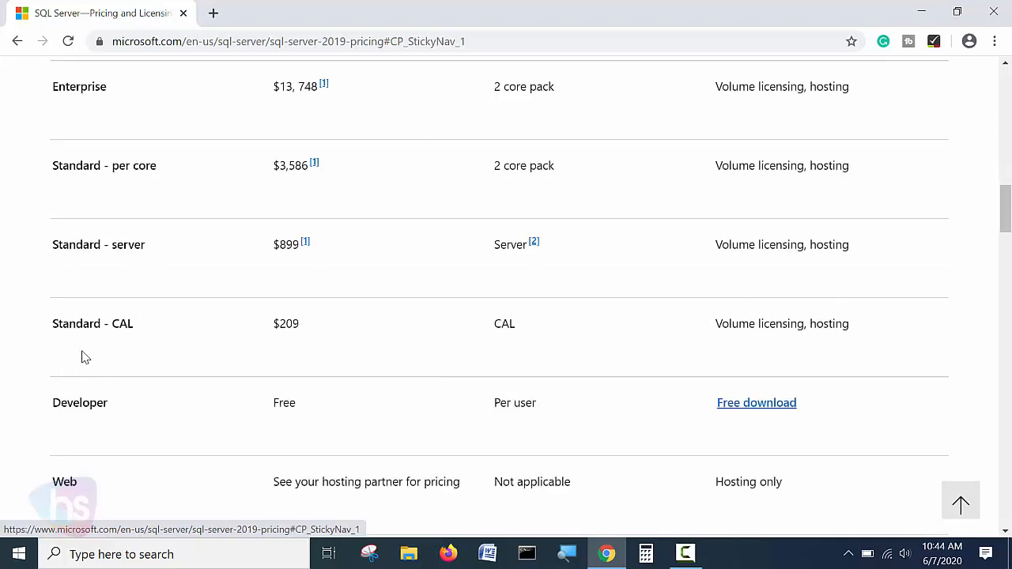
scroll(159, 369, "down", 2)
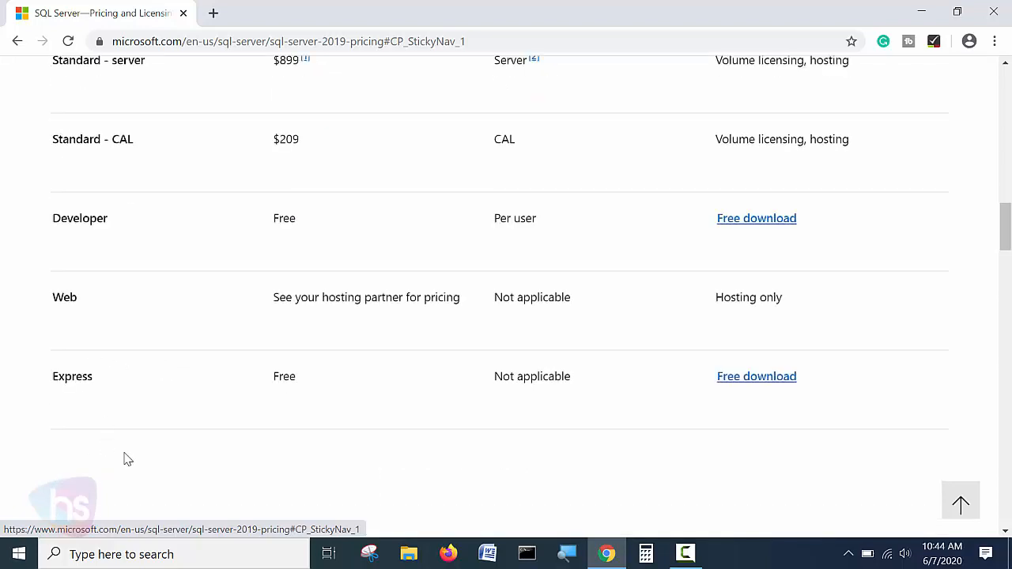
scroll(574, 451, "down", 4)
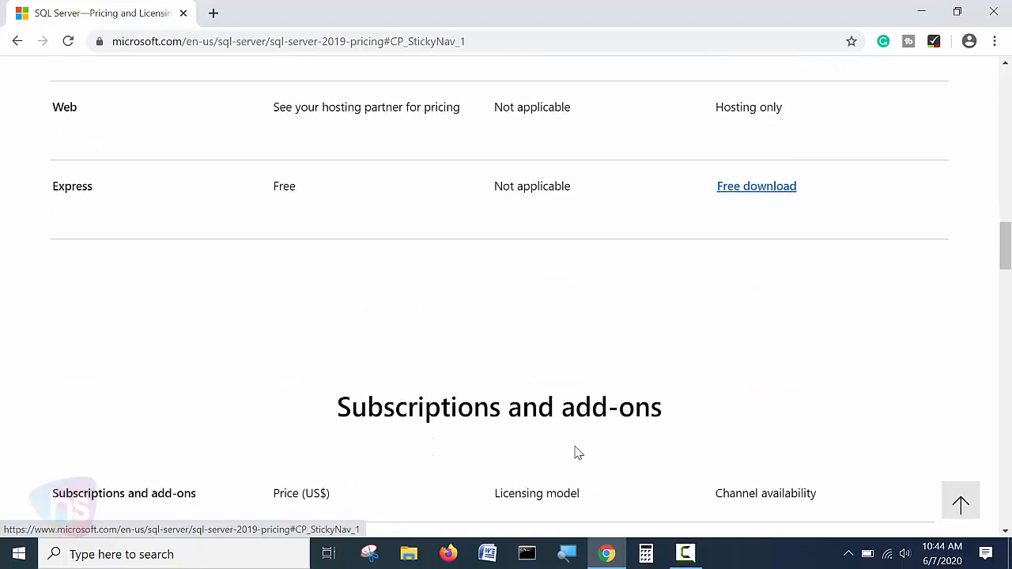
scroll(577, 451, "down", 2)
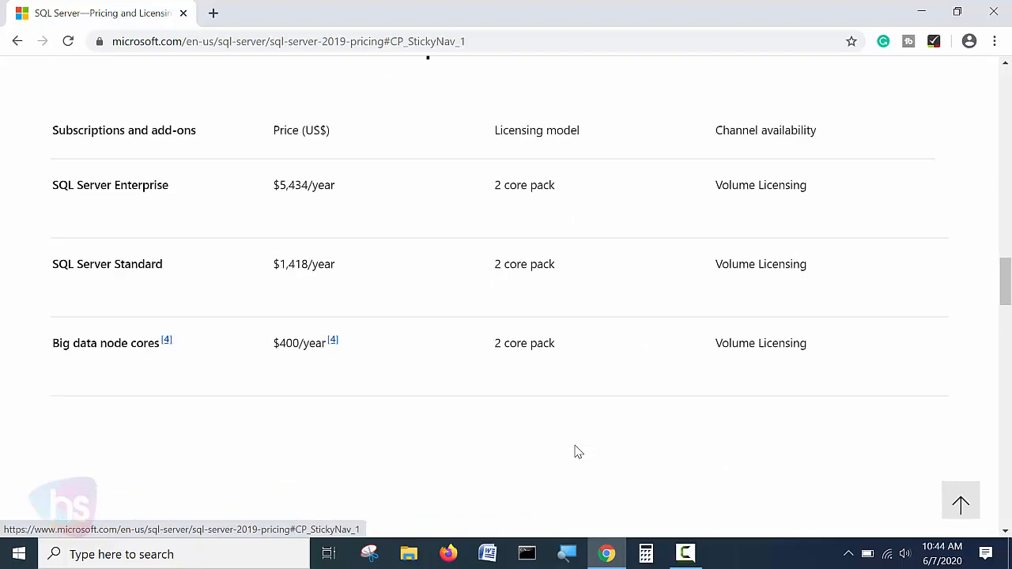
scroll(577, 448, "down", 5)
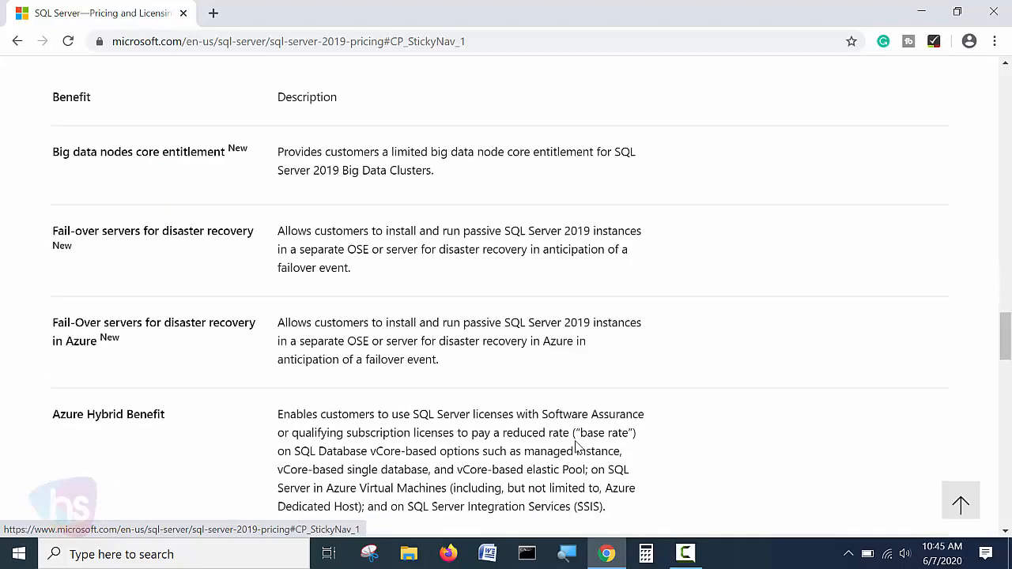
scroll(577, 448, "up", 15)
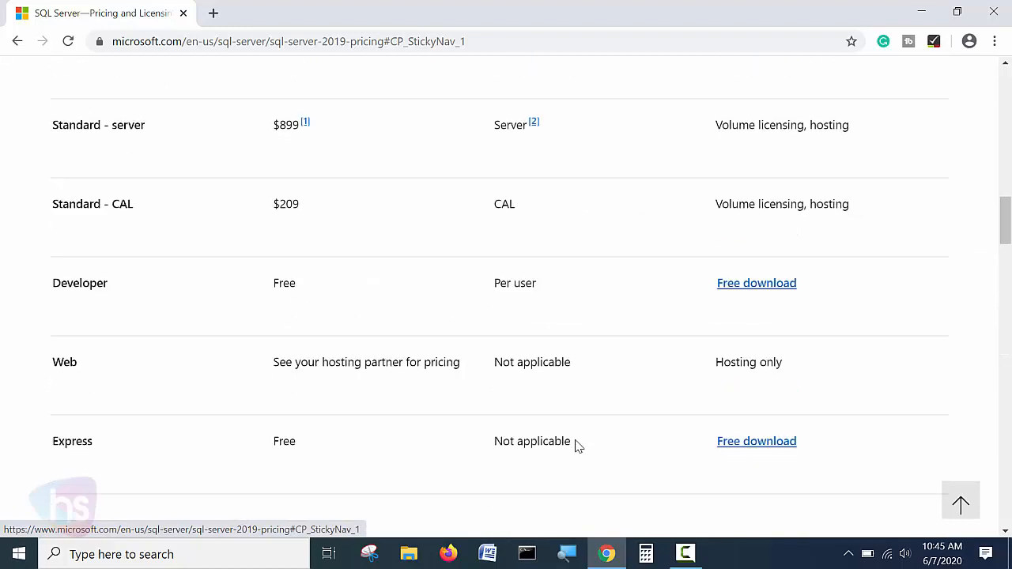
scroll(577, 448, "up", 5)
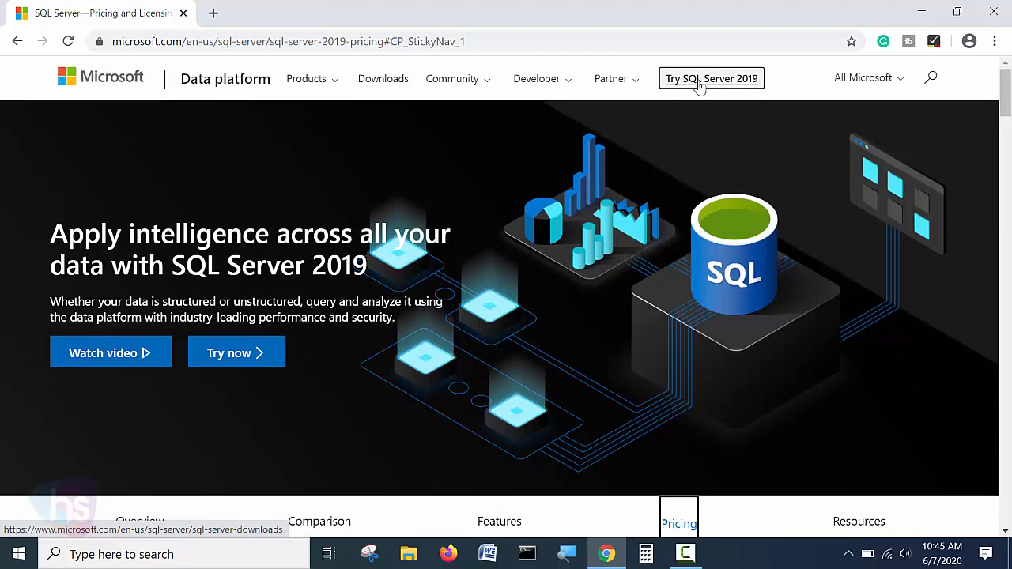
left_click(387, 85)
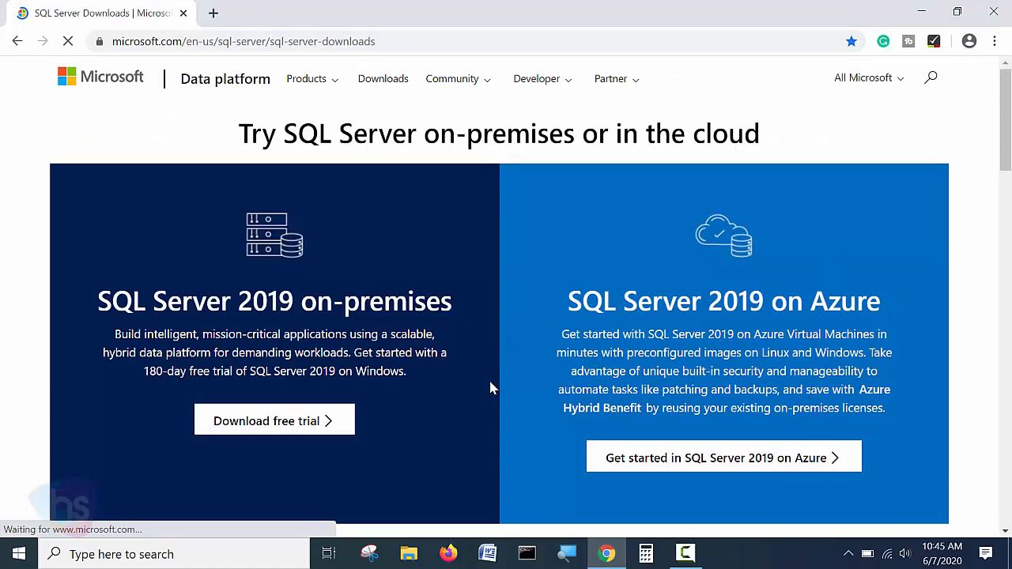
Scroll to the Developer and Express cards and highlight the Developer description's free-edition and test database wording.
scroll(491, 383, "down", 5)
scroll(491, 385, "down", 2)
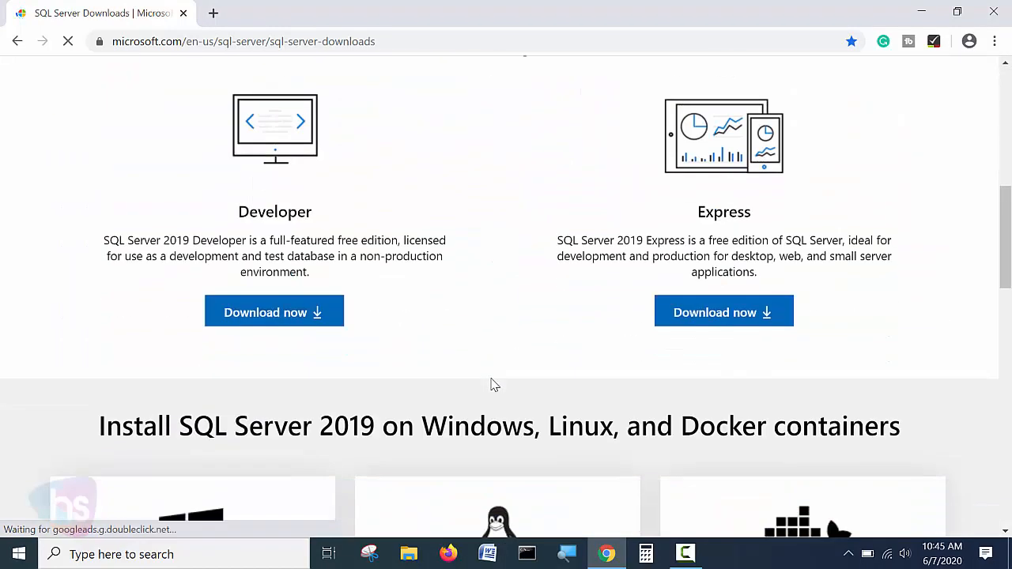
left_click_drag(236, 207, 327, 240)
left_click(735, 215)
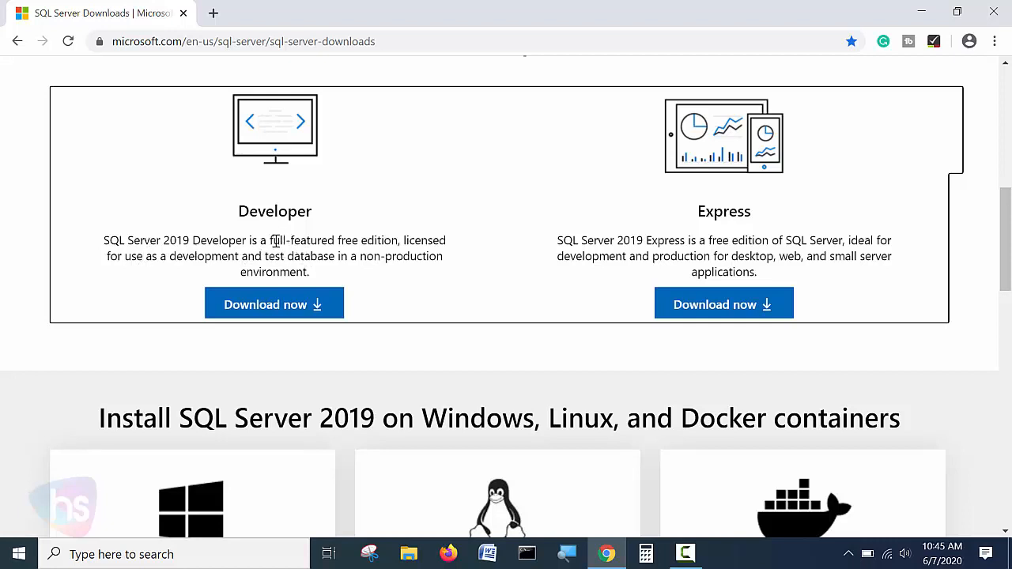
left_click_drag(406, 240, 307, 240)
left_click(414, 237)
left_click_drag(319, 241, 345, 259)
left_click(286, 257)
left_click_drag(265, 255, 338, 256)
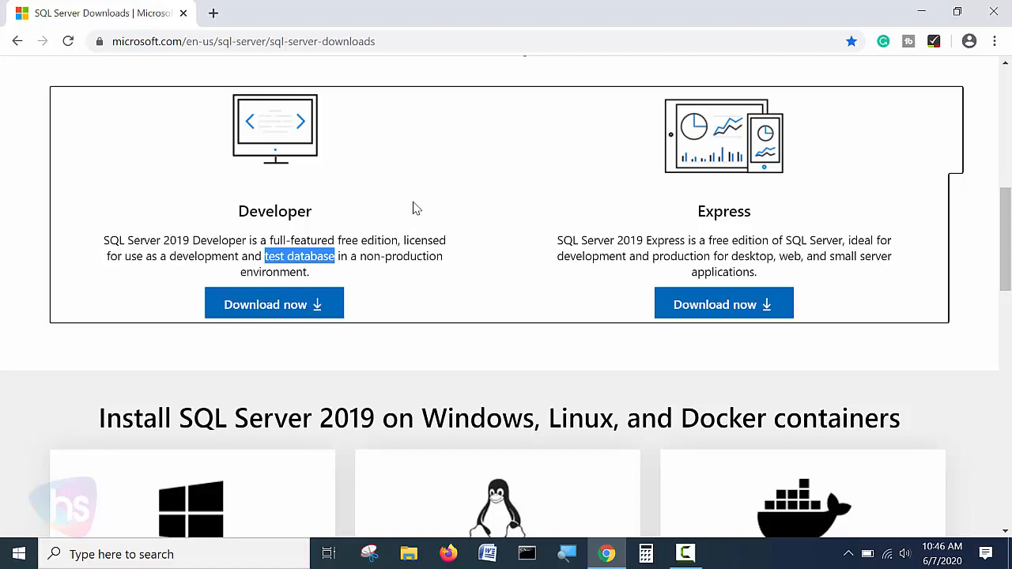
left_click(433, 238)
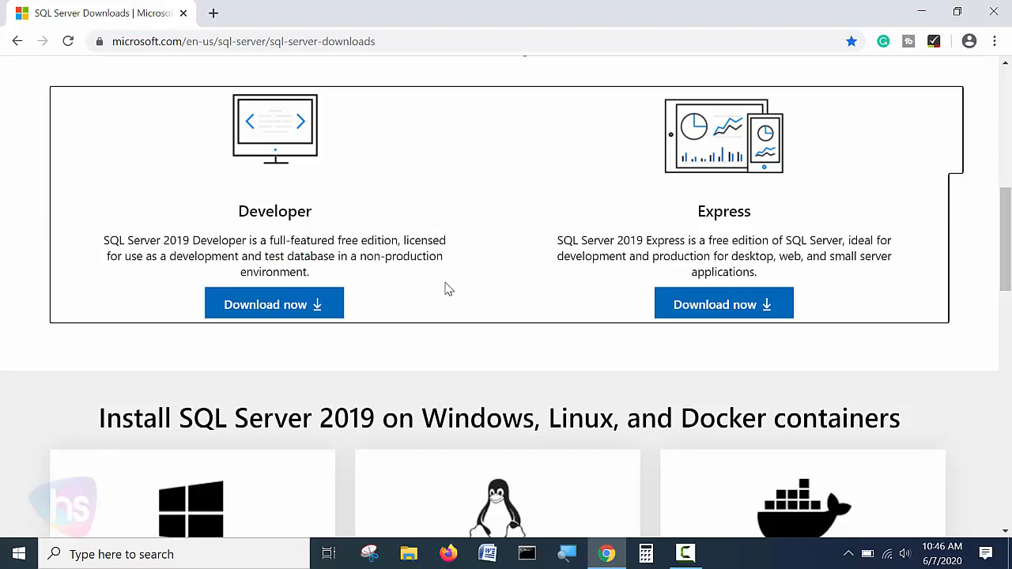
scroll(445, 288, "down", 2)
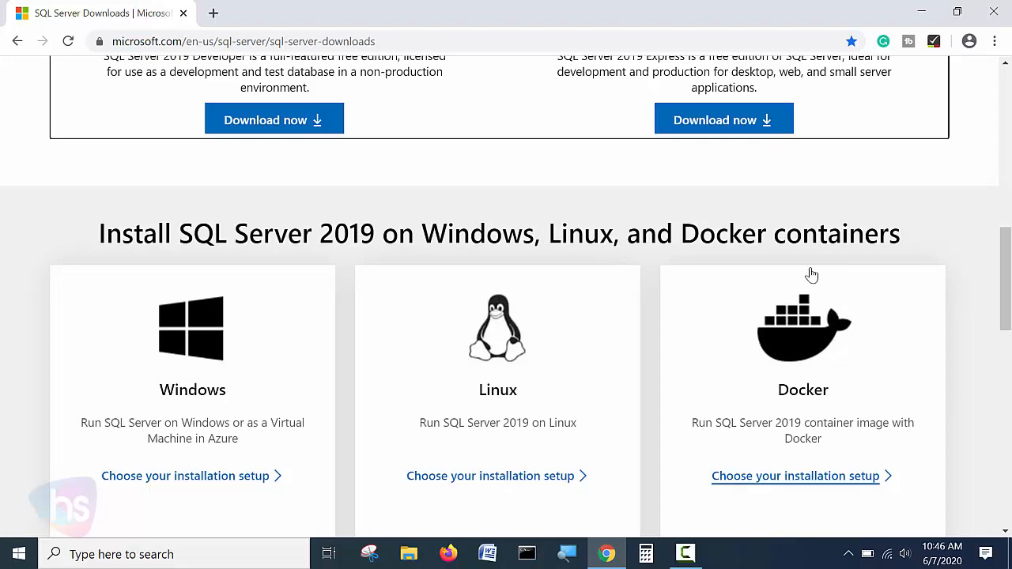
scroll(809, 273, "down", 2)
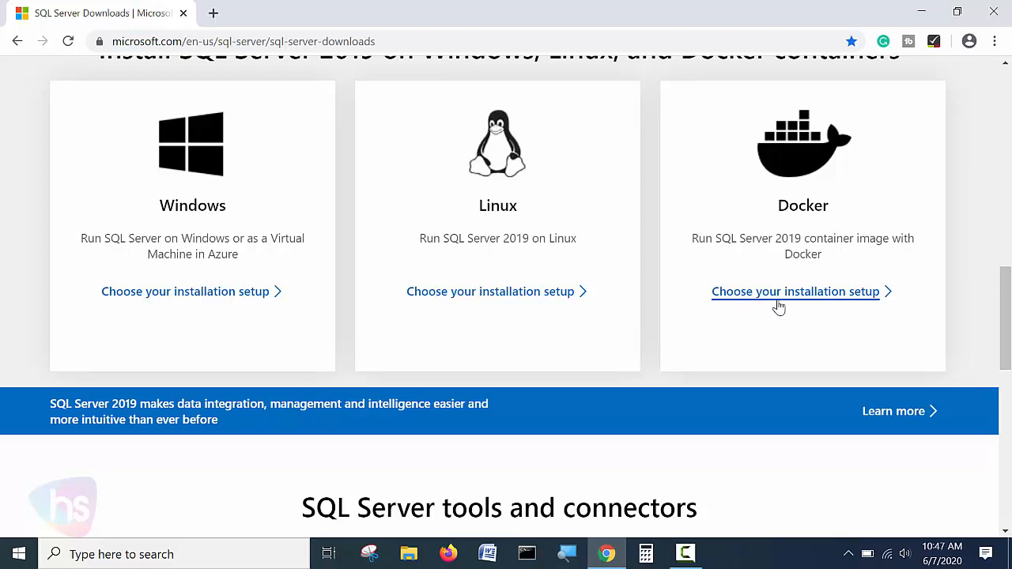
scroll(779, 307, "down", 5)
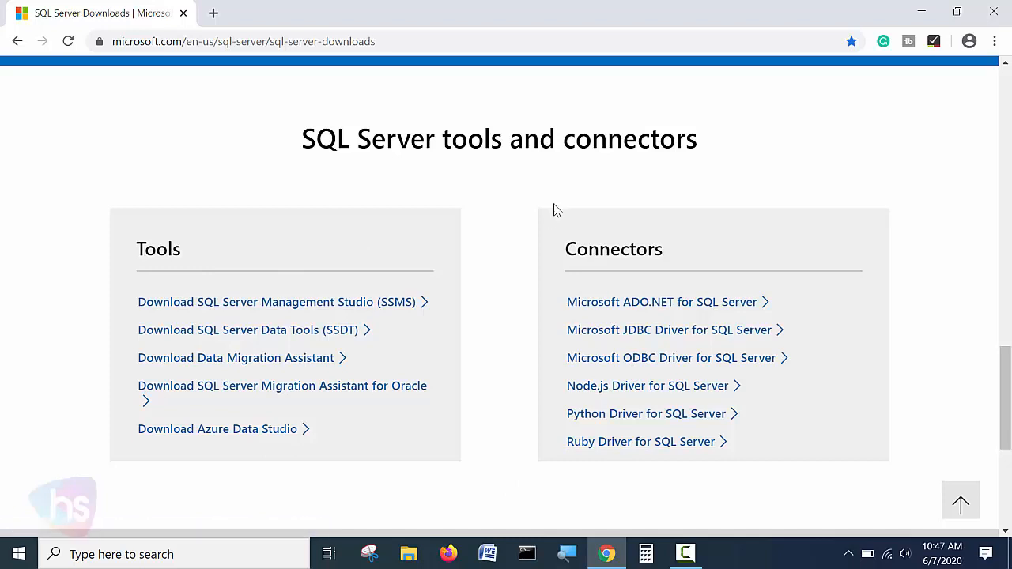
scroll(606, 290, "up", 6)
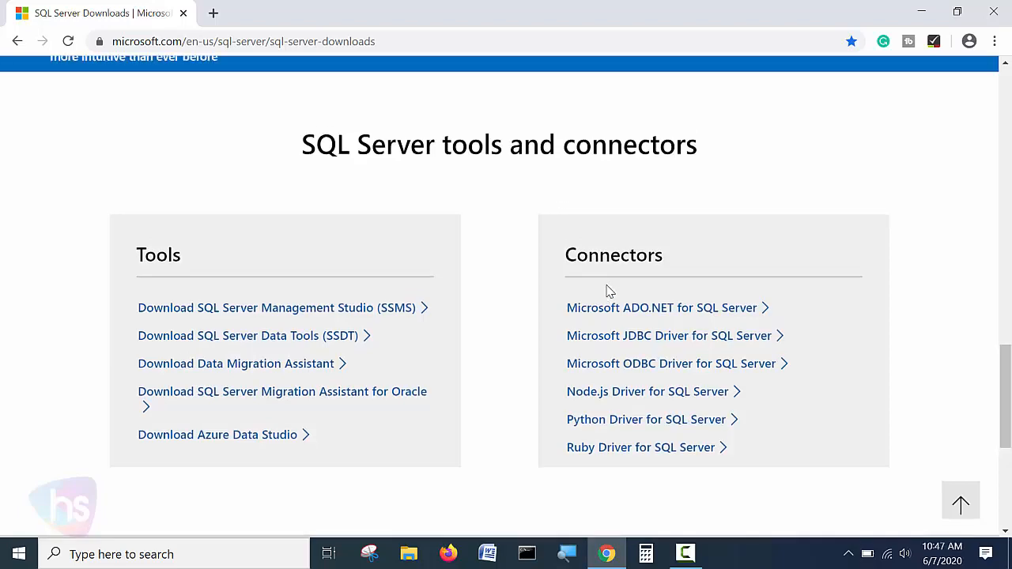
scroll(551, 318, "up", 2)
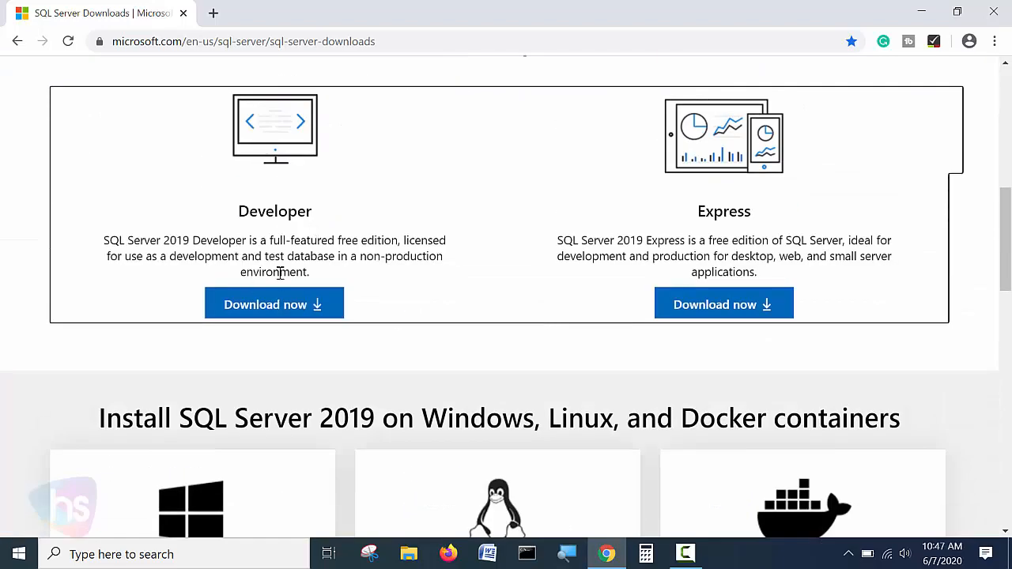
Download the Developer edition installer SQL2019-SSEI-Dev.exe and bring up its download-bar options.
left_click(278, 315)
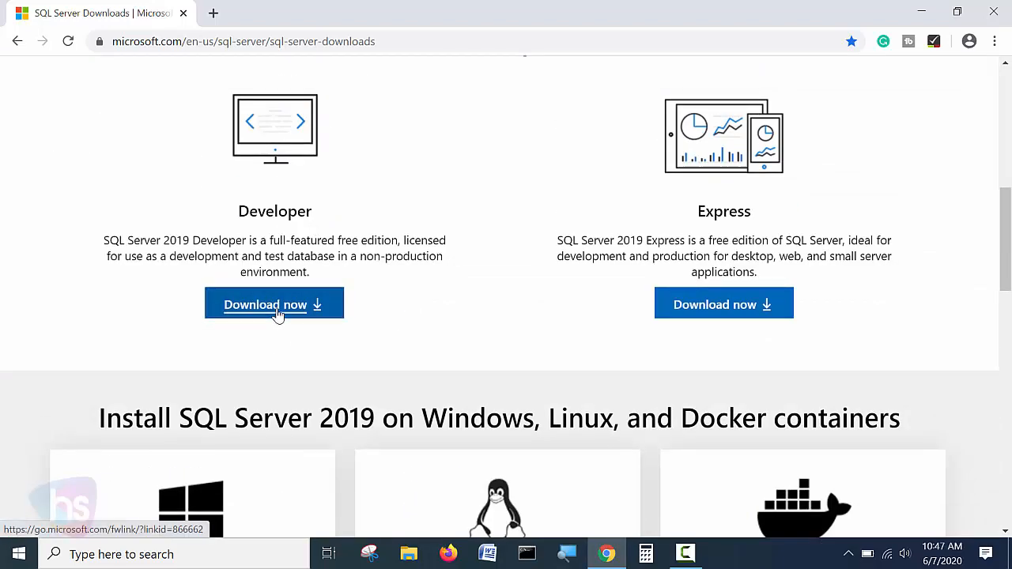
left_click(277, 313)
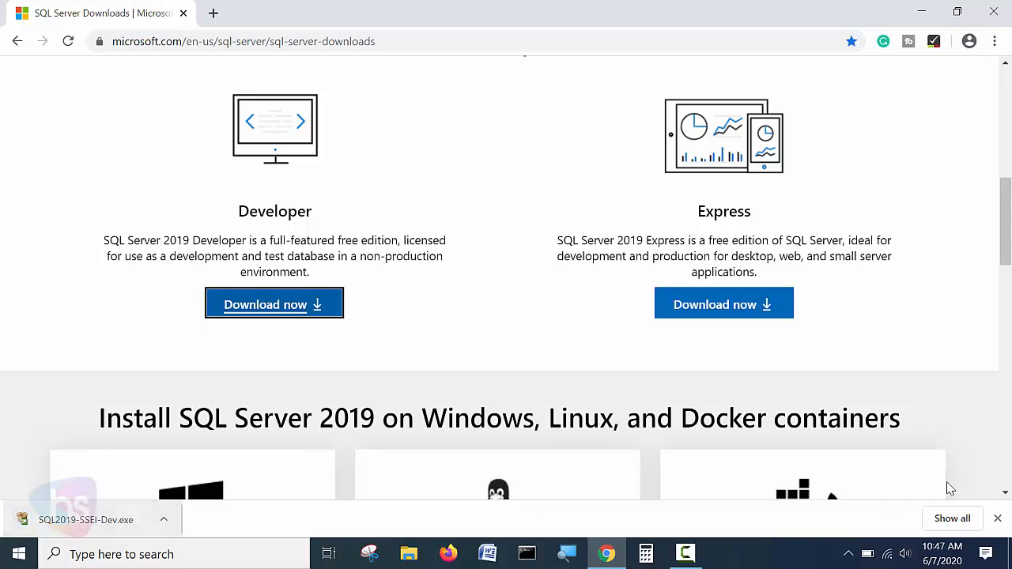
right_click(87, 520)
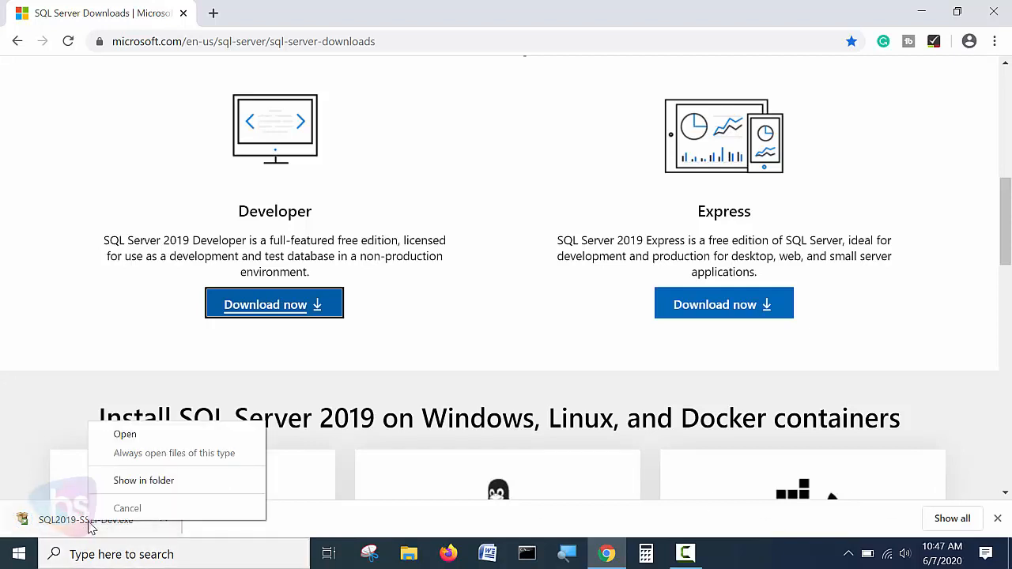
Run the downloaded SQL2019-SSEI-Dev.exe and choose the Download Media option.
left_click(126, 435)
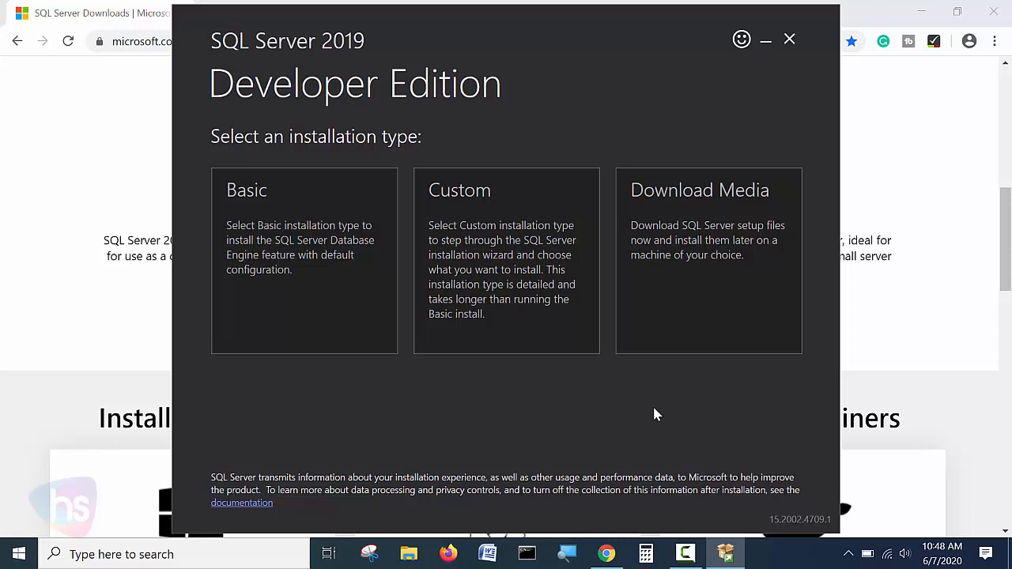
left_click(718, 311)
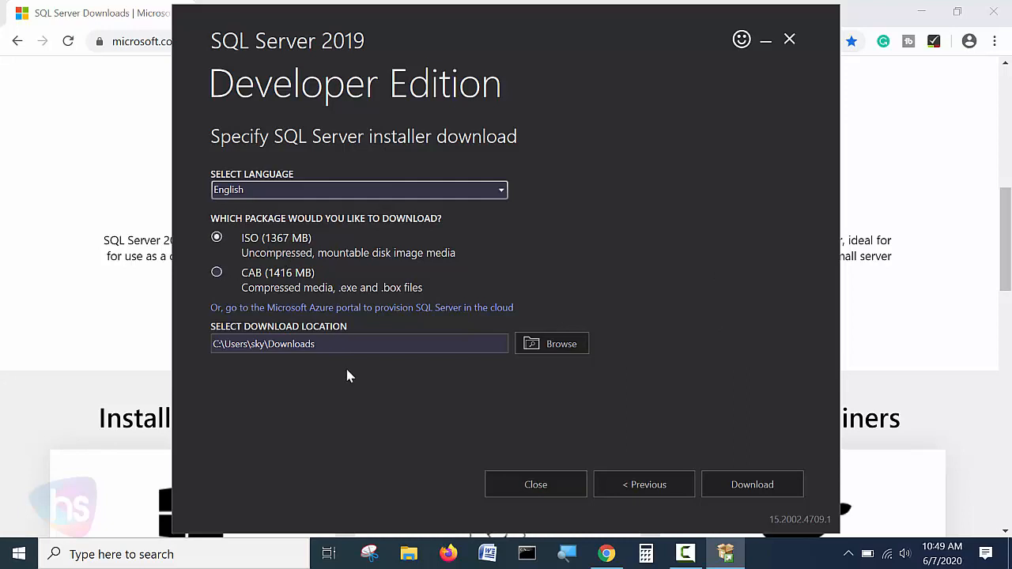
Switch the package to CAB (1416 MB) and start downloading the Developer Edition media.
left_click(216, 273)
left_click(741, 487)
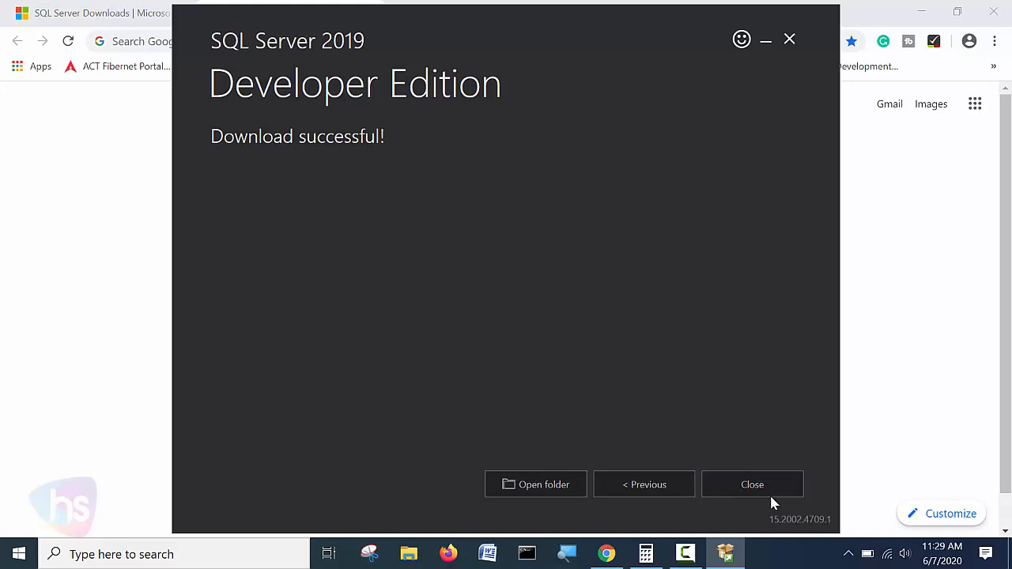
Open the Downloads folder with the media files, select the .box file, and relaunch SQL2019-SSEI-Dev.
left_click(542, 488)
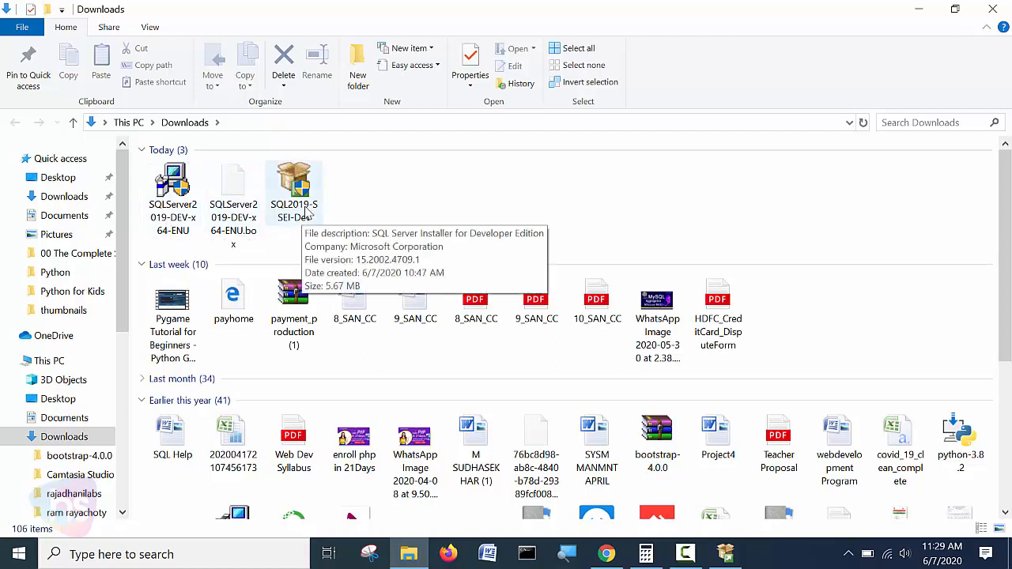
left_click(238, 220)
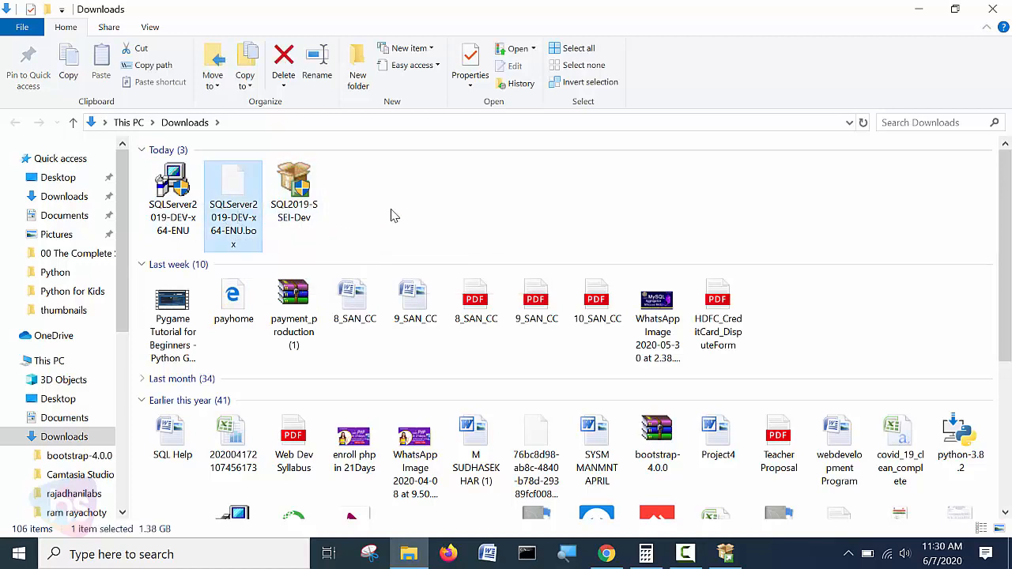
left_click(289, 207)
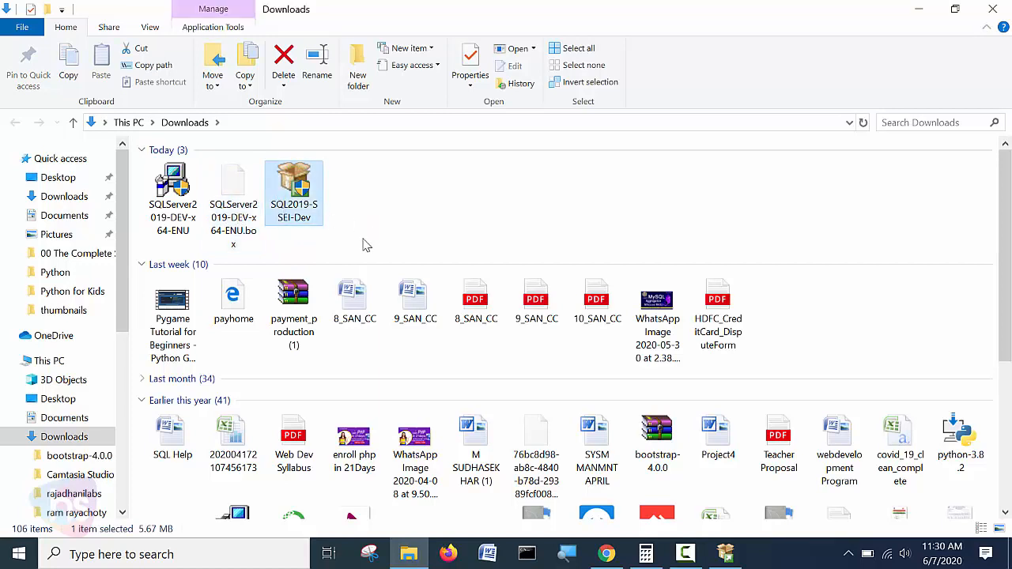
double_click(294, 196)
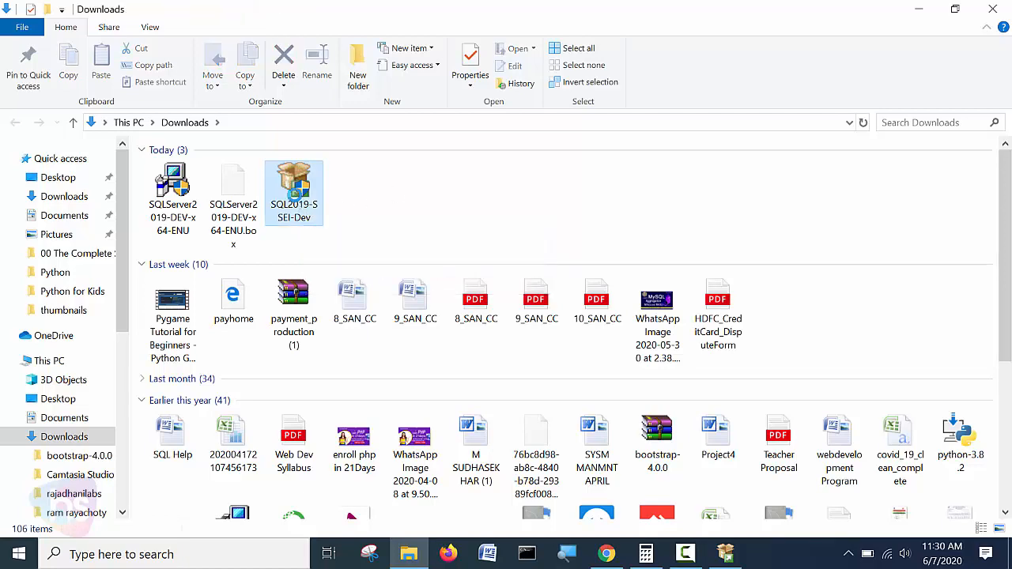
right_click(294, 193)
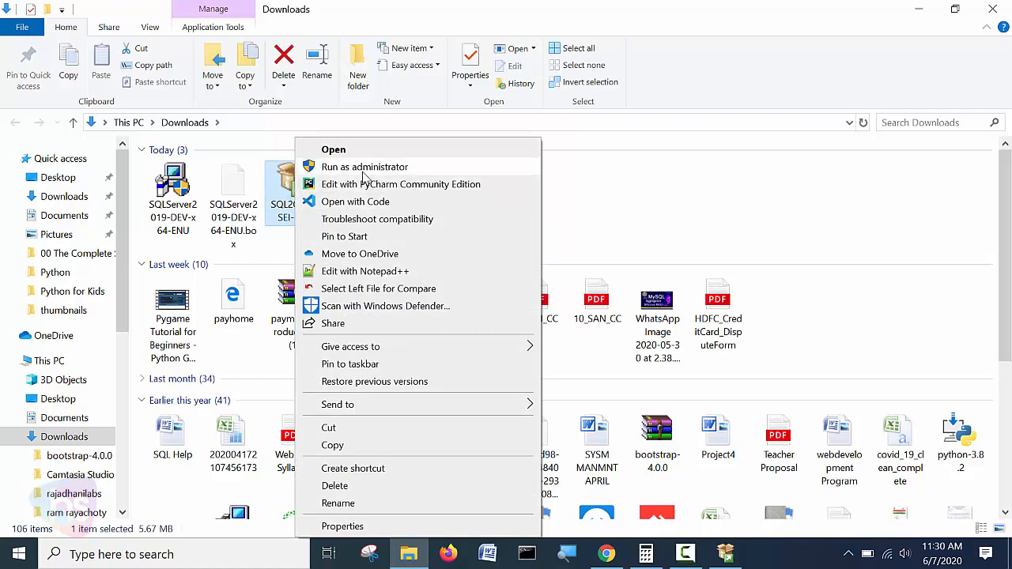
left_click(340, 151)
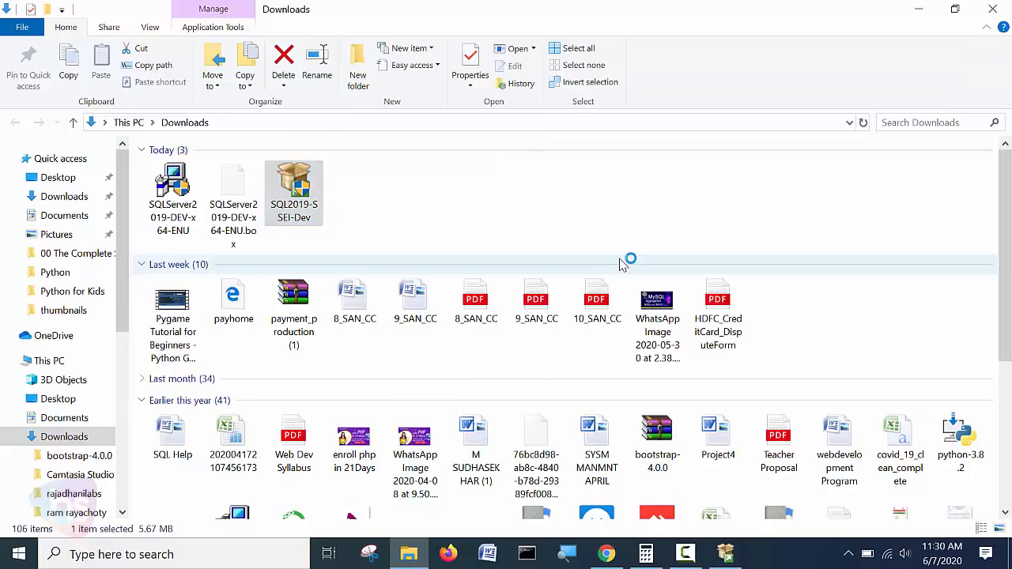
Dismiss the already-running warning, close the installer with Yes, and return to the Downloads folder.
left_click(919, 8)
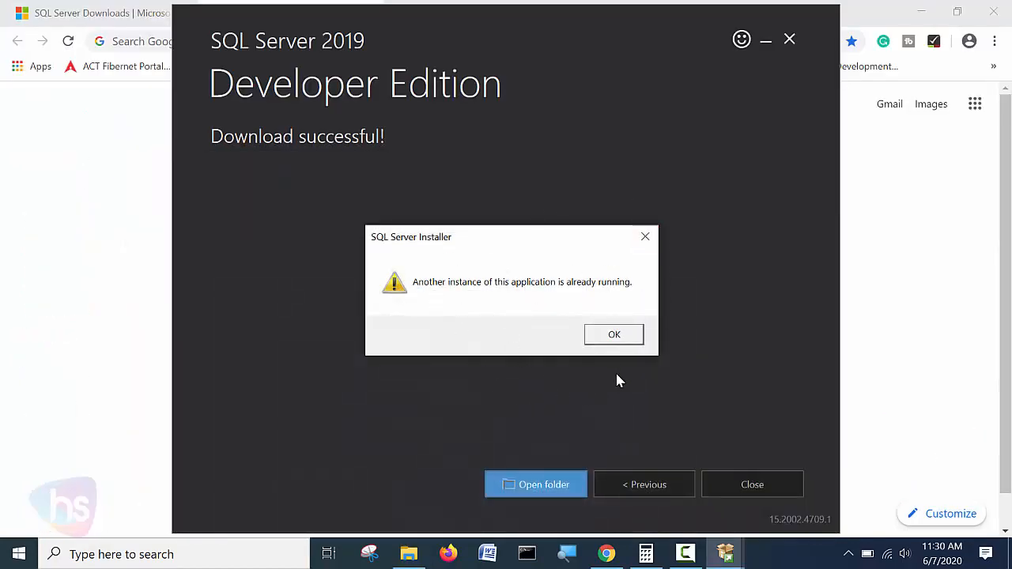
left_click(609, 339)
left_click(753, 484)
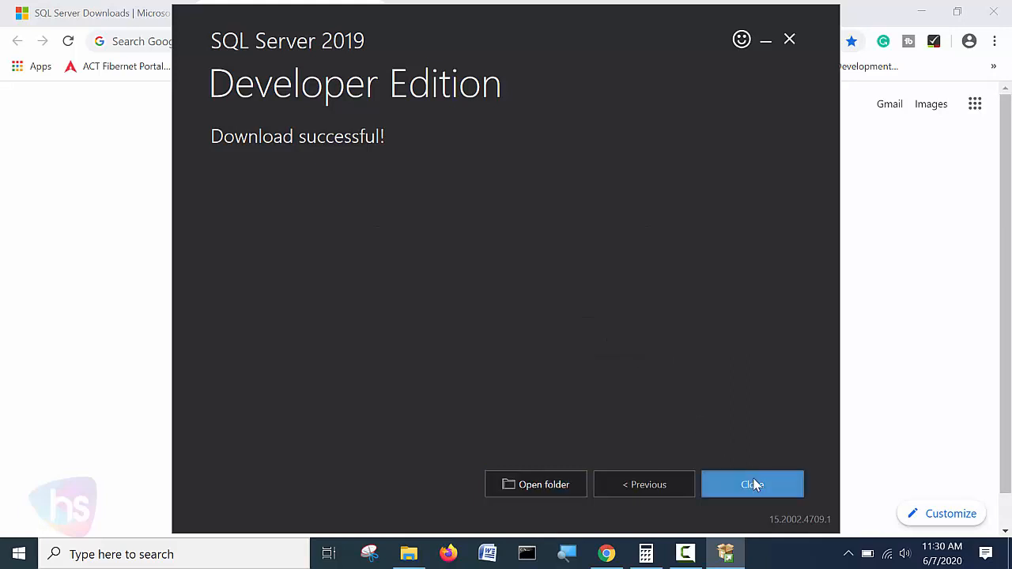
left_click(501, 310)
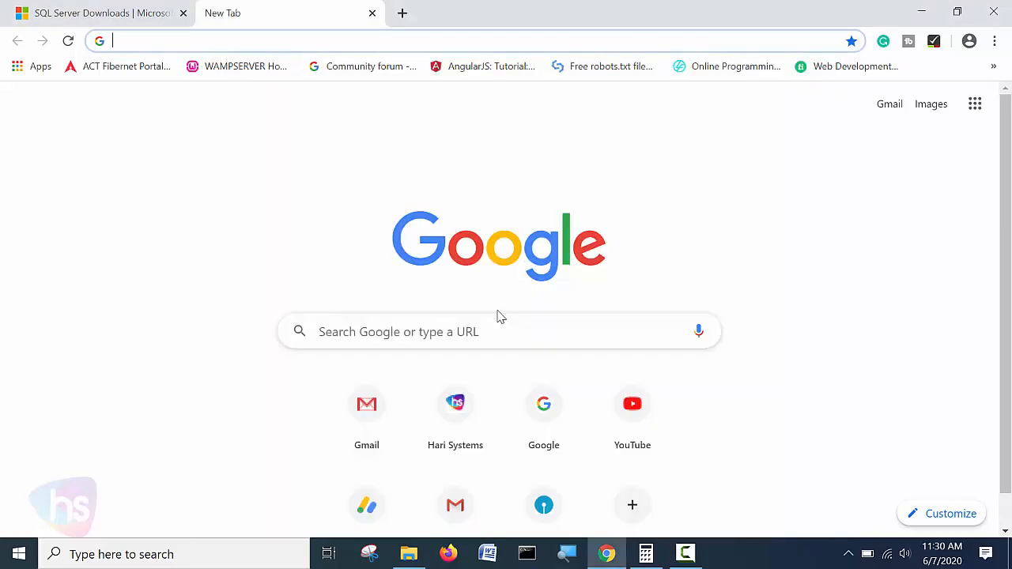
left_click(921, 12)
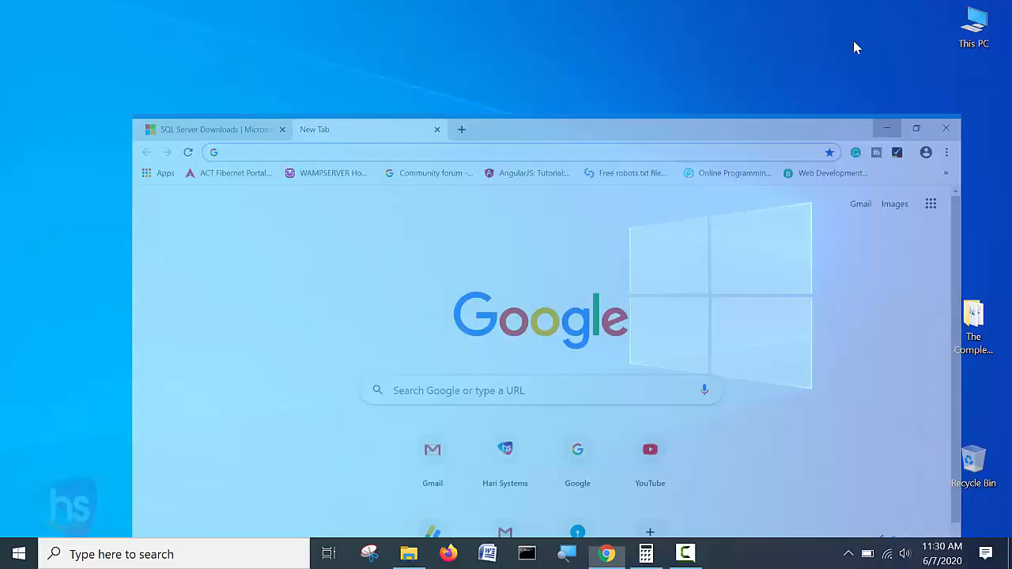
left_click(408, 553)
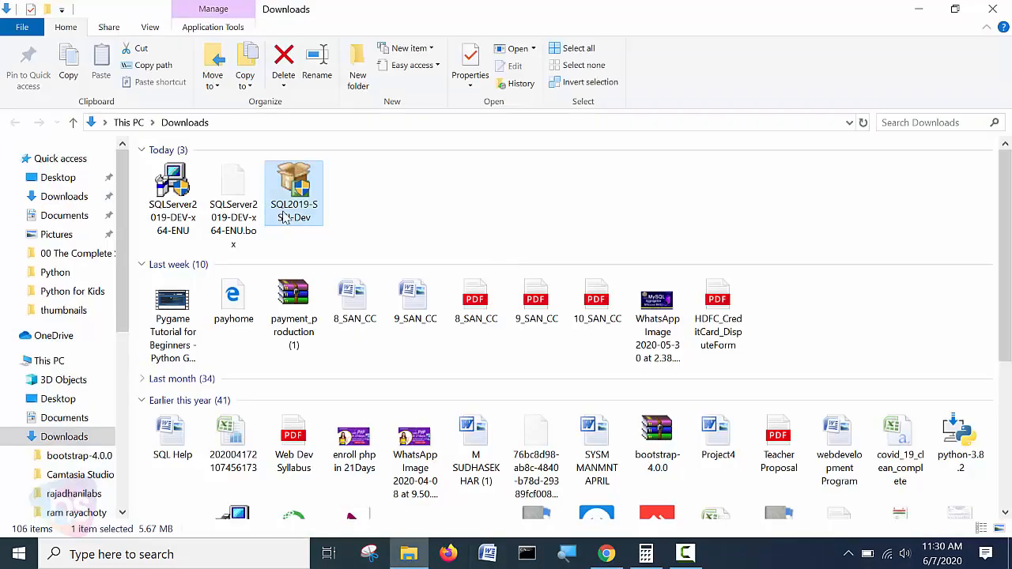
Run SQLServer2019-DEV-x64-ENU from Downloads to reach its extraction-directory prompt.
right_click(452, 208)
left_click(376, 192)
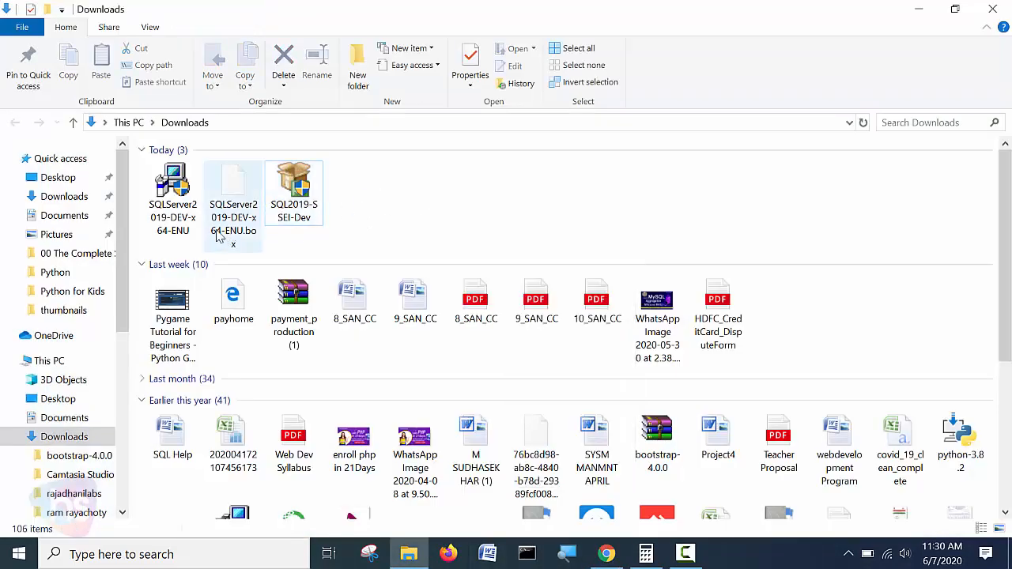
double_click(181, 204)
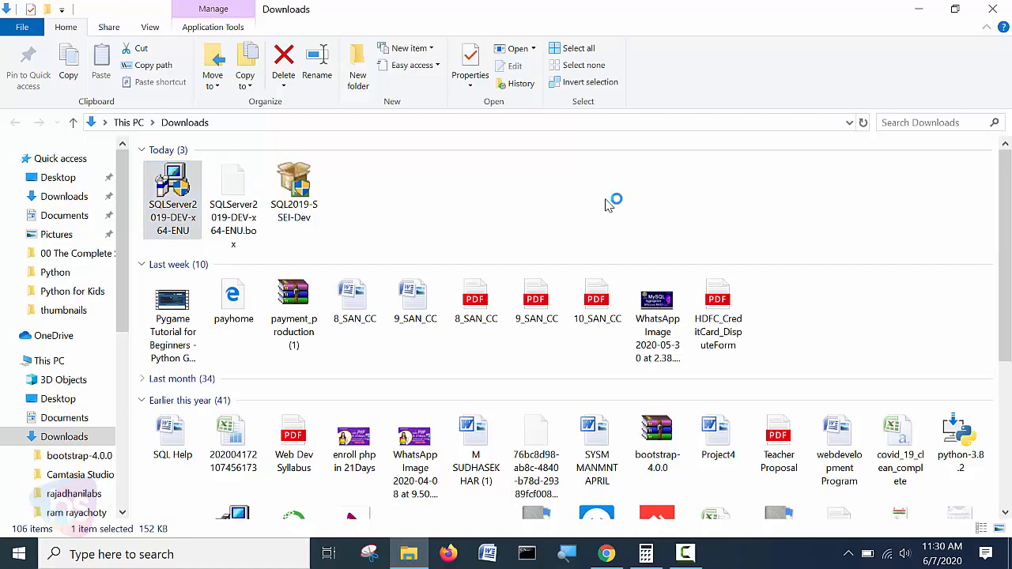
left_click(918, 9)
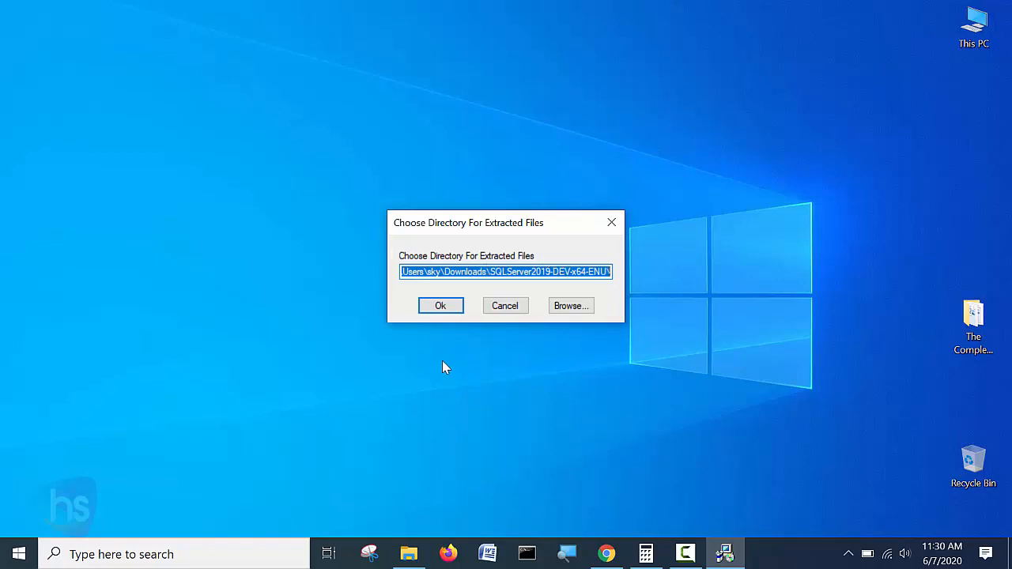
Accept the suggested extraction folder and bring File Explorer's Downloads window back into view.
left_click(453, 308)
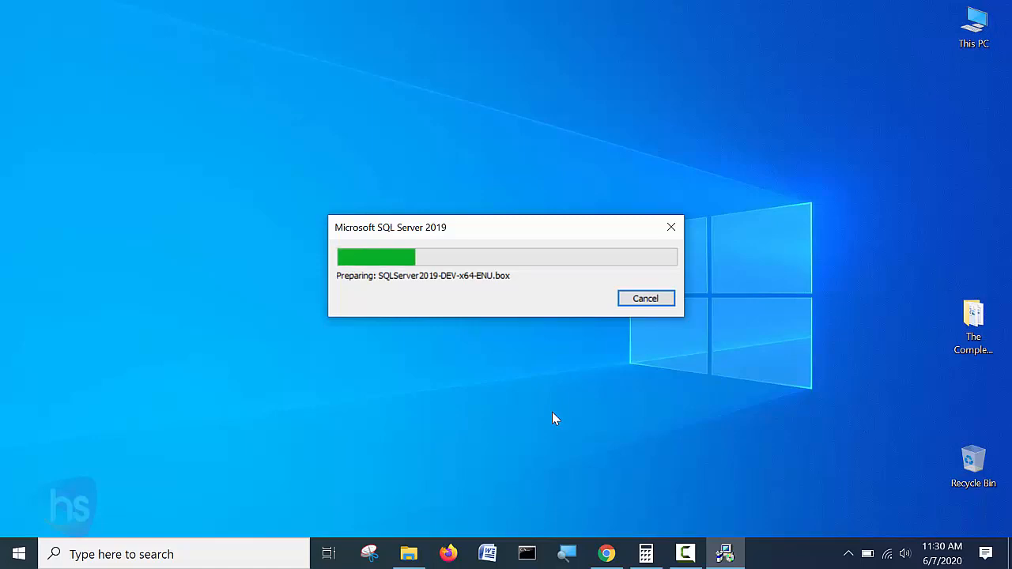
left_click(409, 553)
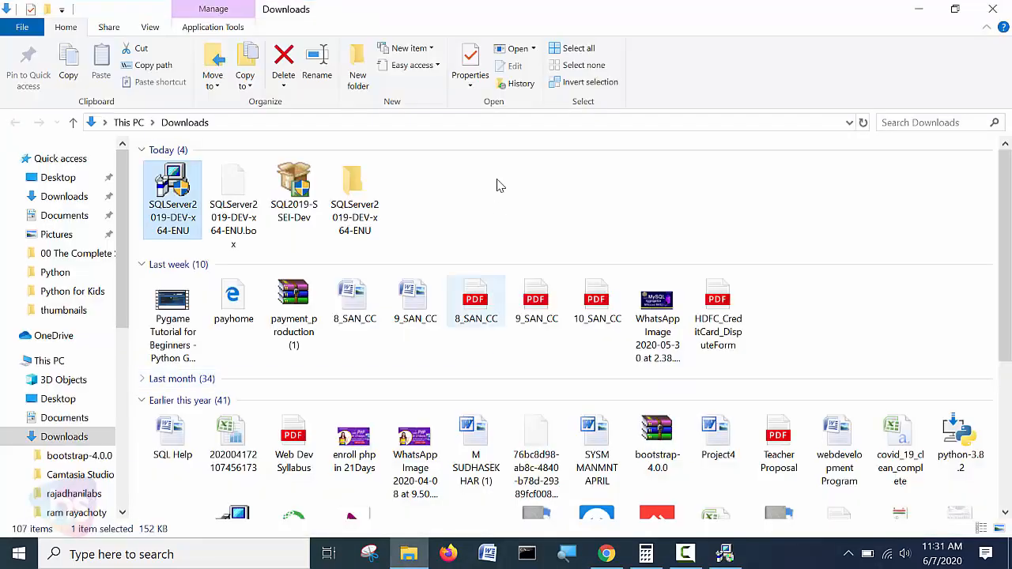
left_click(492, 205)
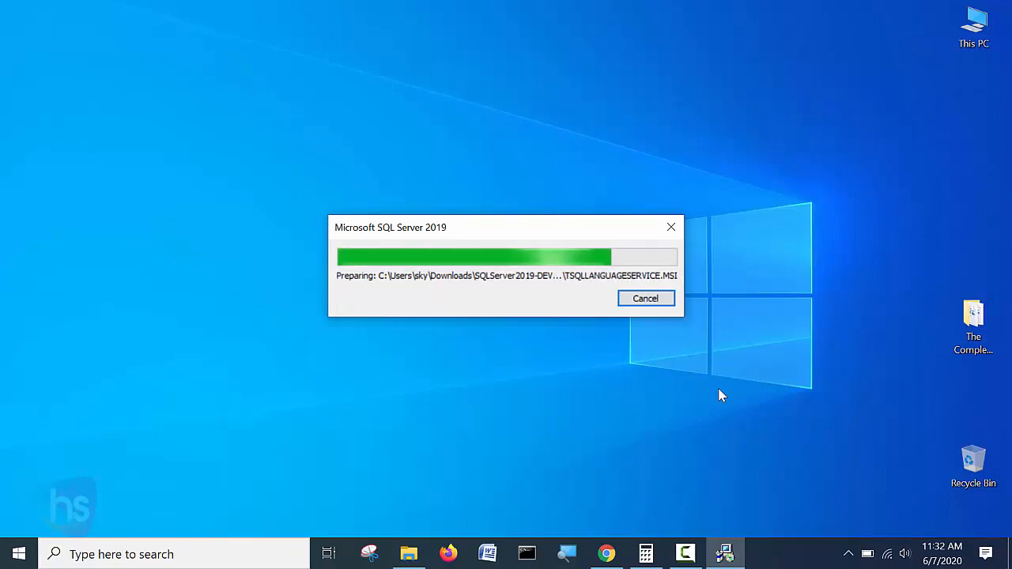
left_click(408, 553)
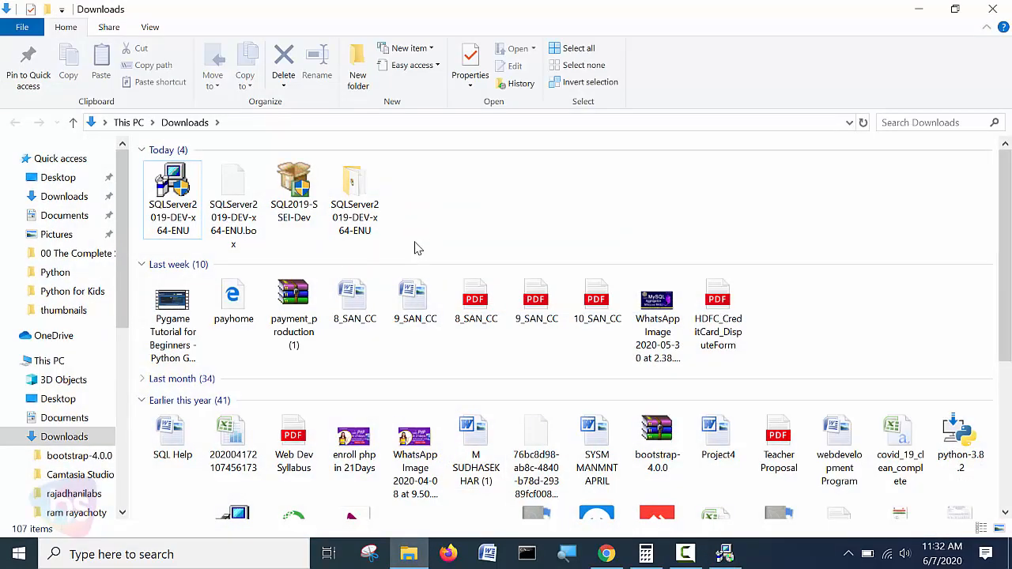
Open the extracted SQLServer2019-DEV-x64-ENU folder, run SETUP, and bring its progress window forward.
double_click(366, 213)
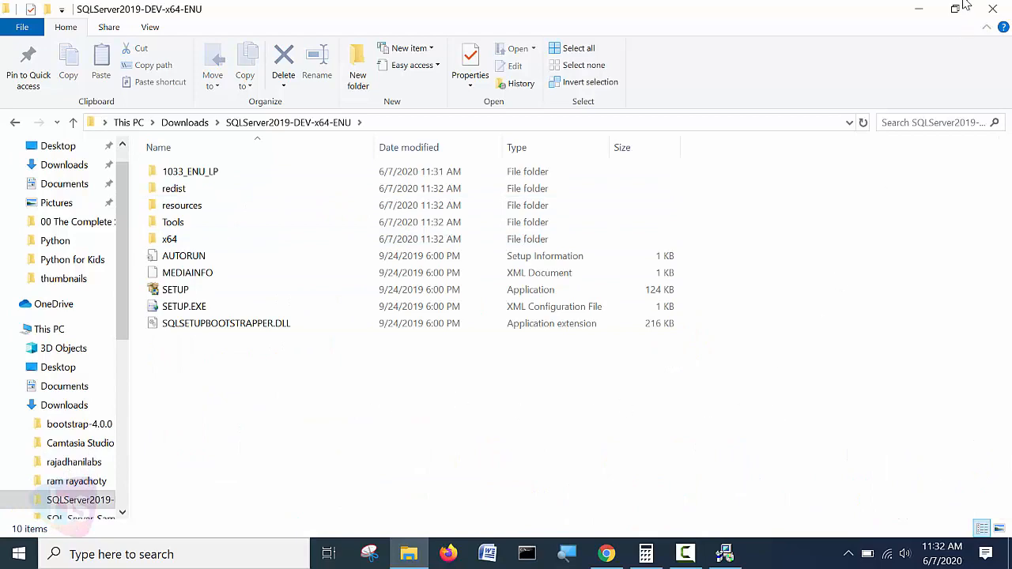
left_click(917, 13)
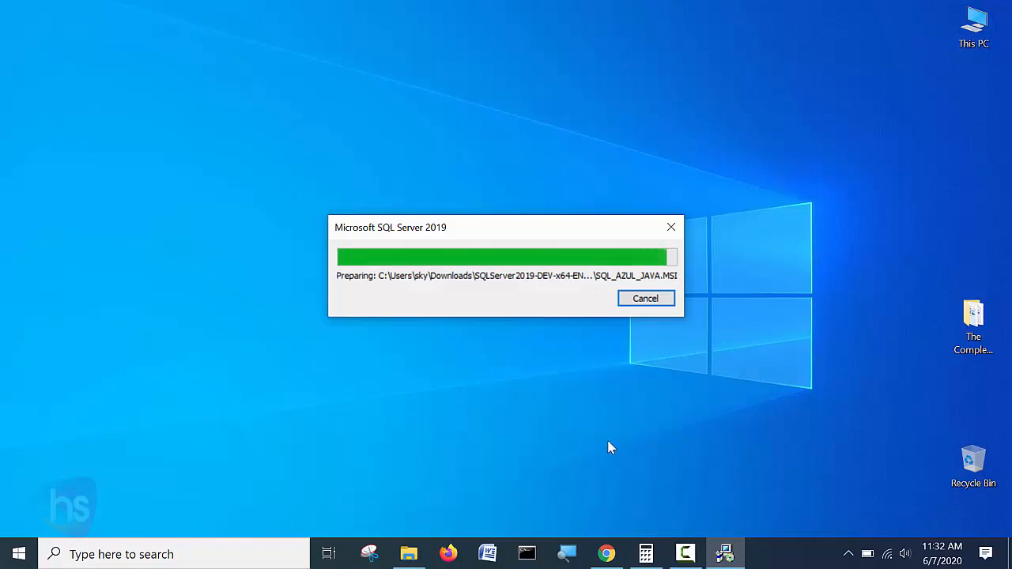
left_click(409, 554)
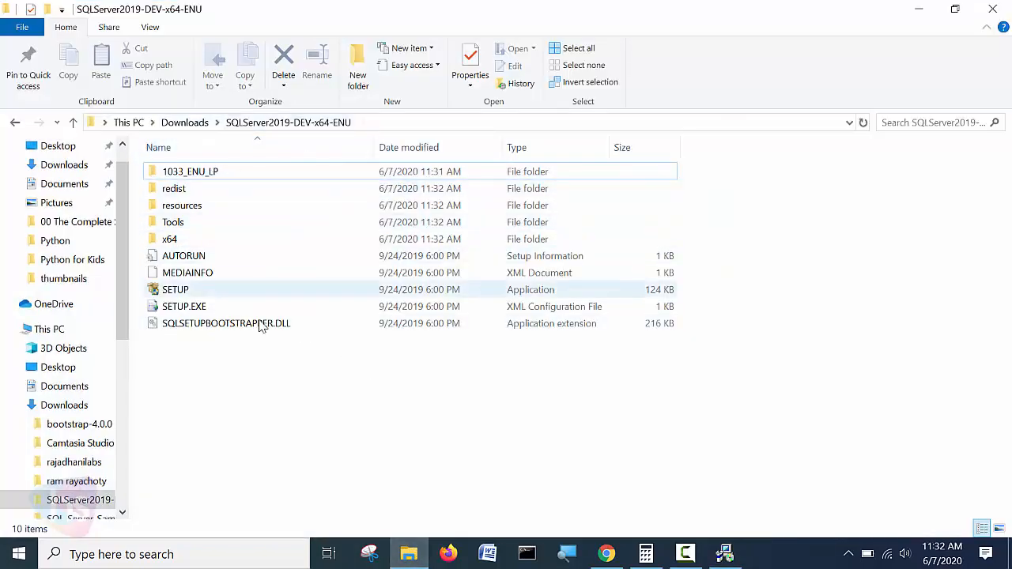
left_click(183, 291)
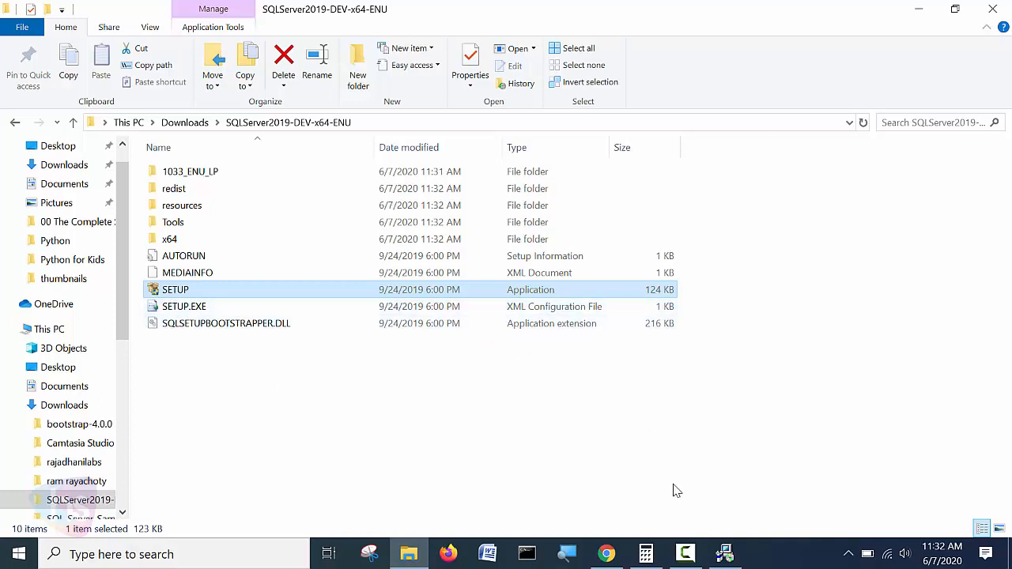
left_click(725, 555)
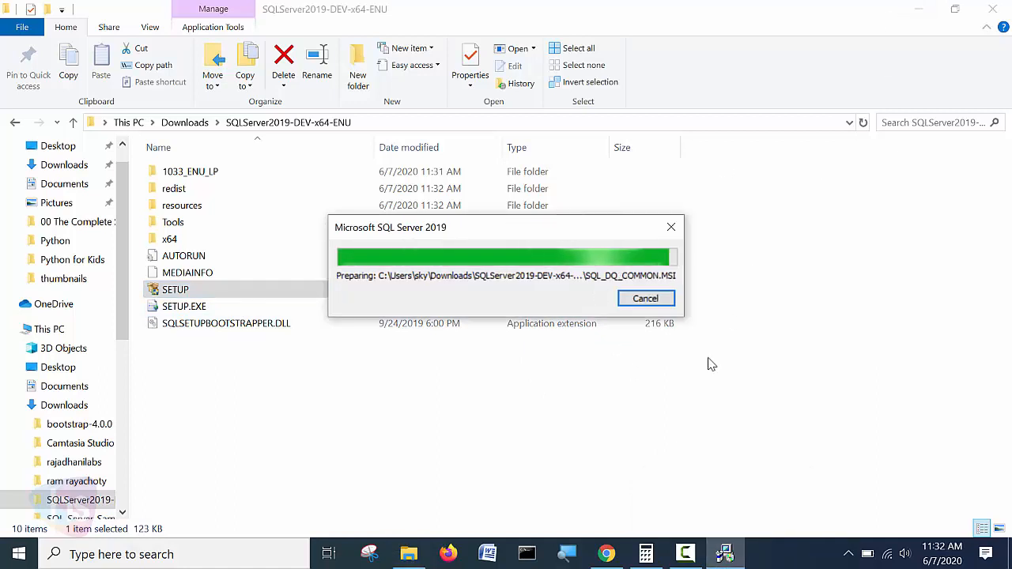
Minimize File Explorer and refresh the desktop twice while setup prepares its files.
left_click(917, 10)
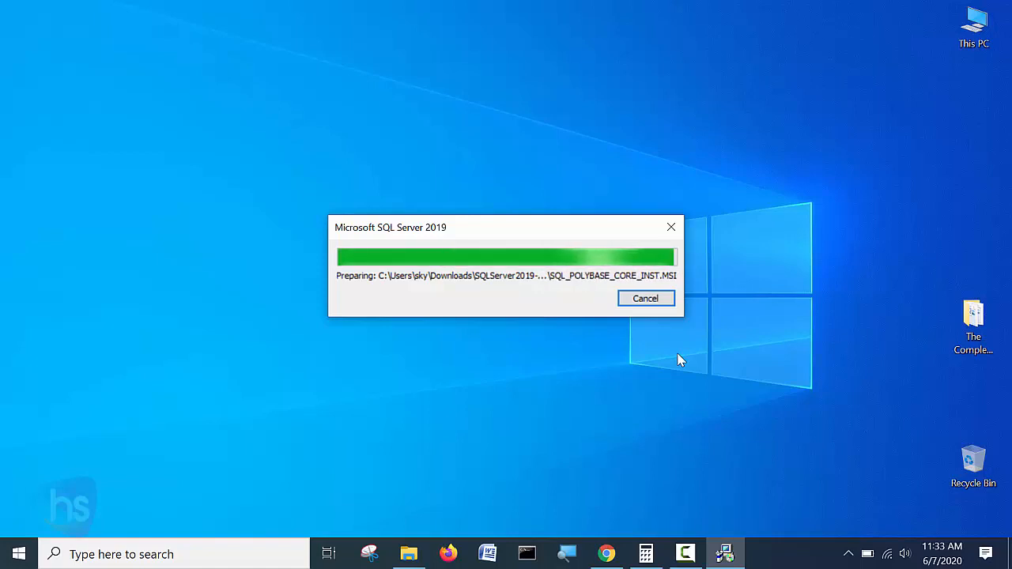
right_click(644, 105)
left_click(681, 152)
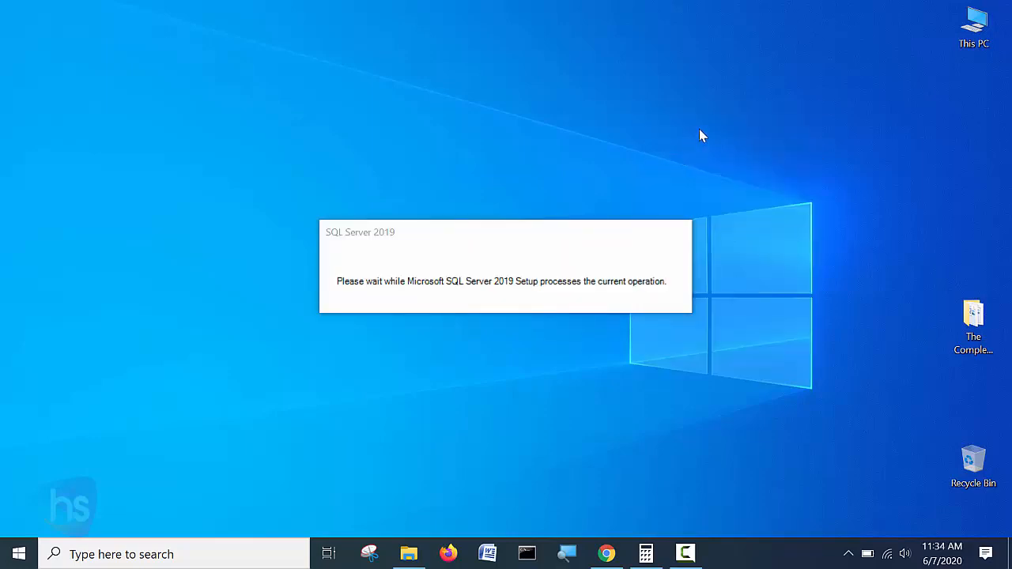
right_click(781, 121)
left_click(818, 165)
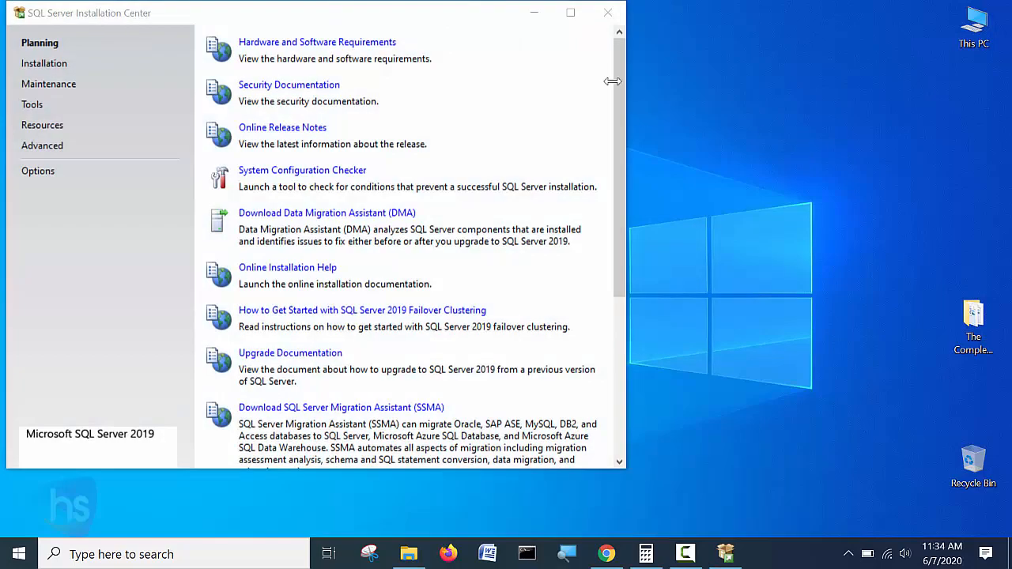
Centre the Installation Center window and browse its Installation, Maintenance, Tools and Resources pages.
left_click_drag(332, 13, 484, 32)
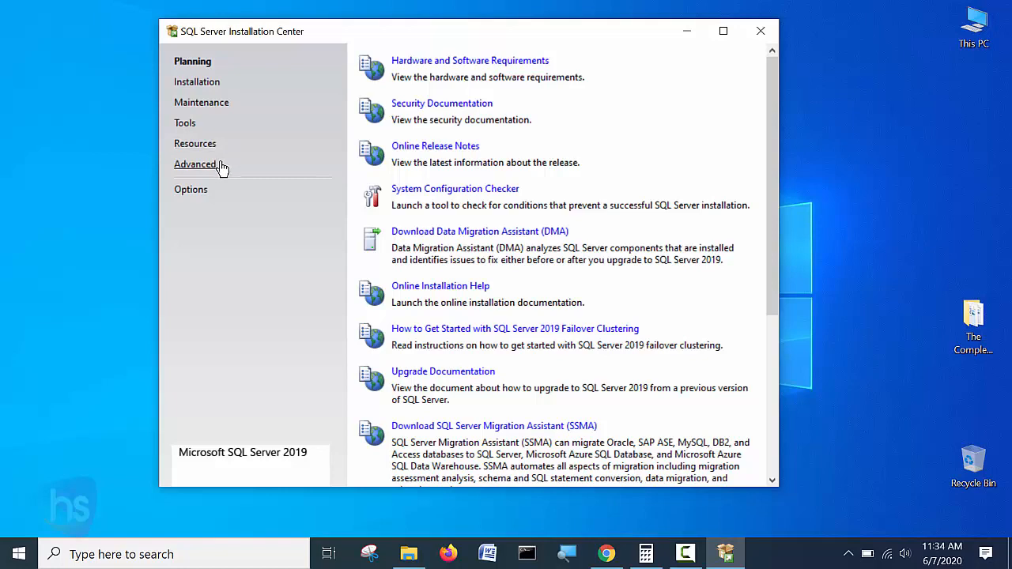
left_click(199, 84)
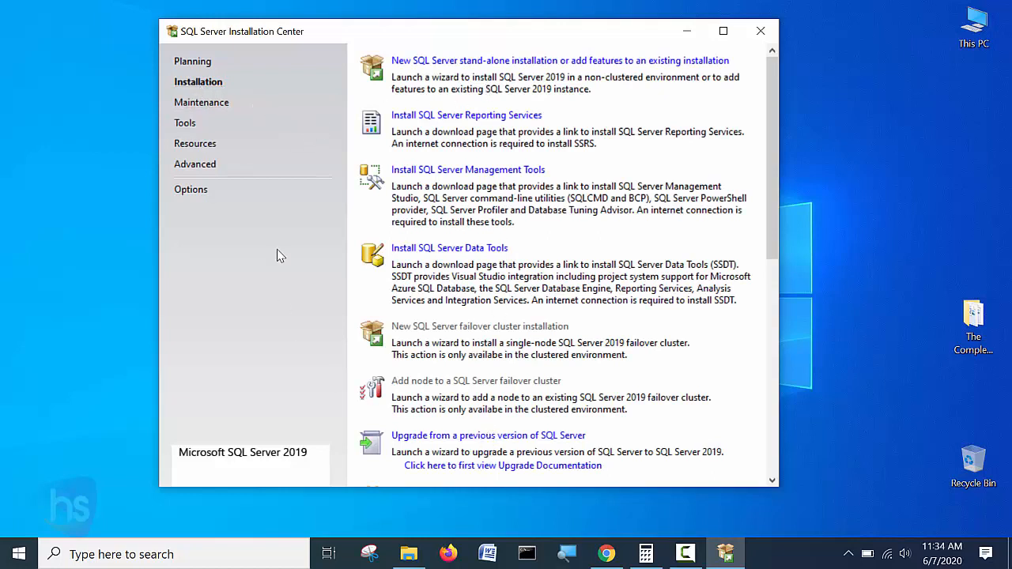
left_click(199, 105)
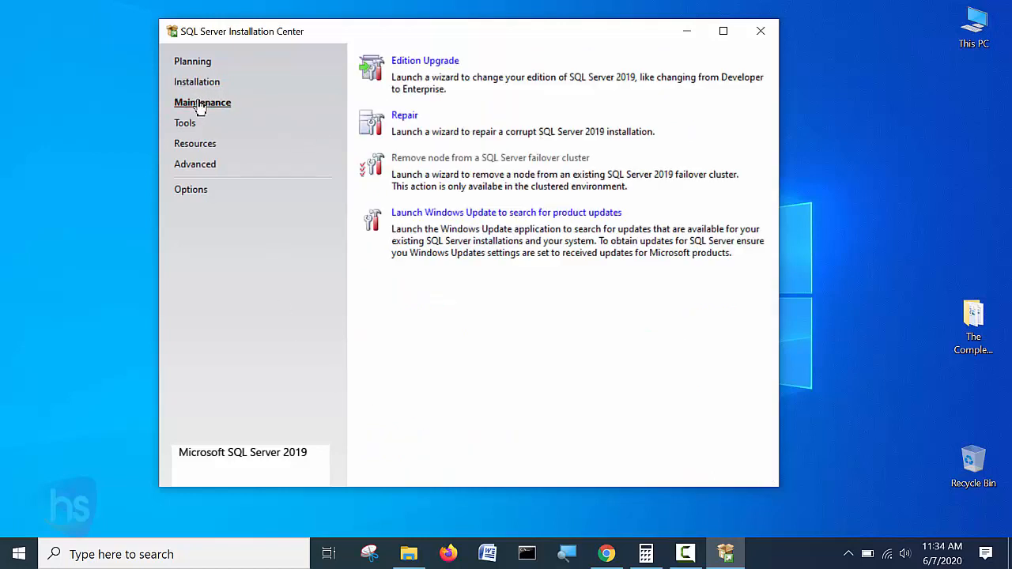
left_click(185, 125)
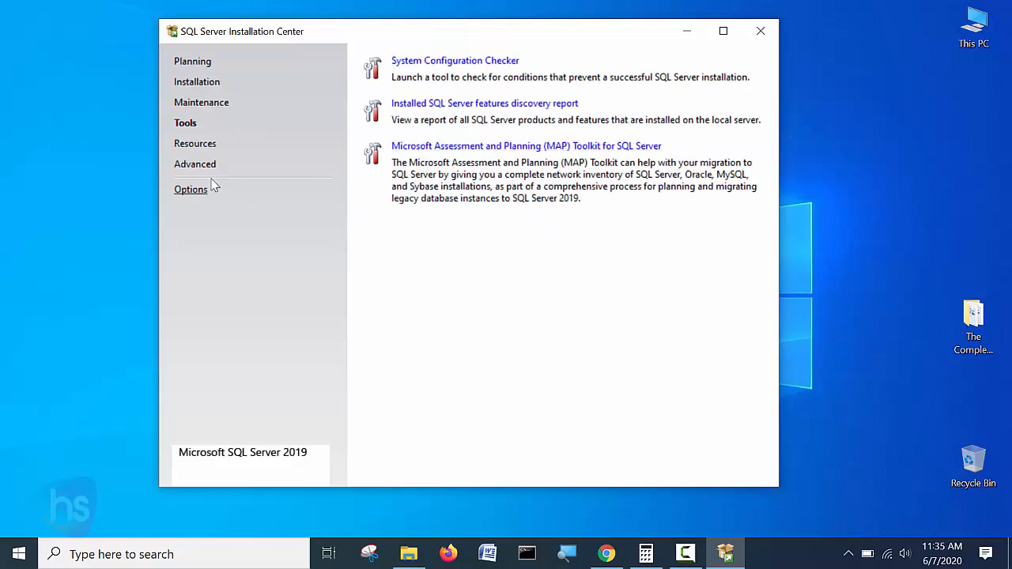
left_click(195, 145)
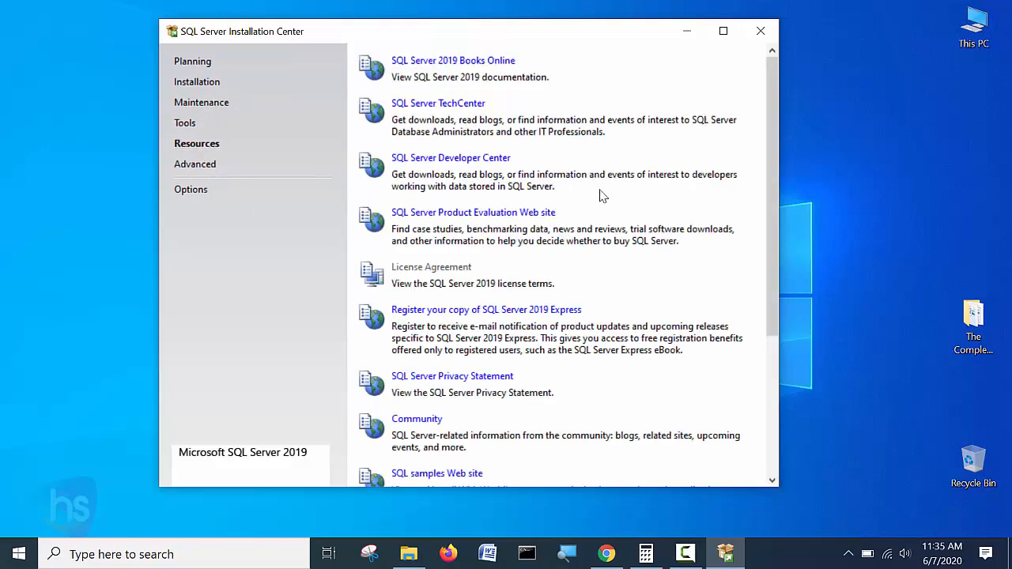
scroll(660, 186, "down", 5)
scroll(657, 199, "up", 5)
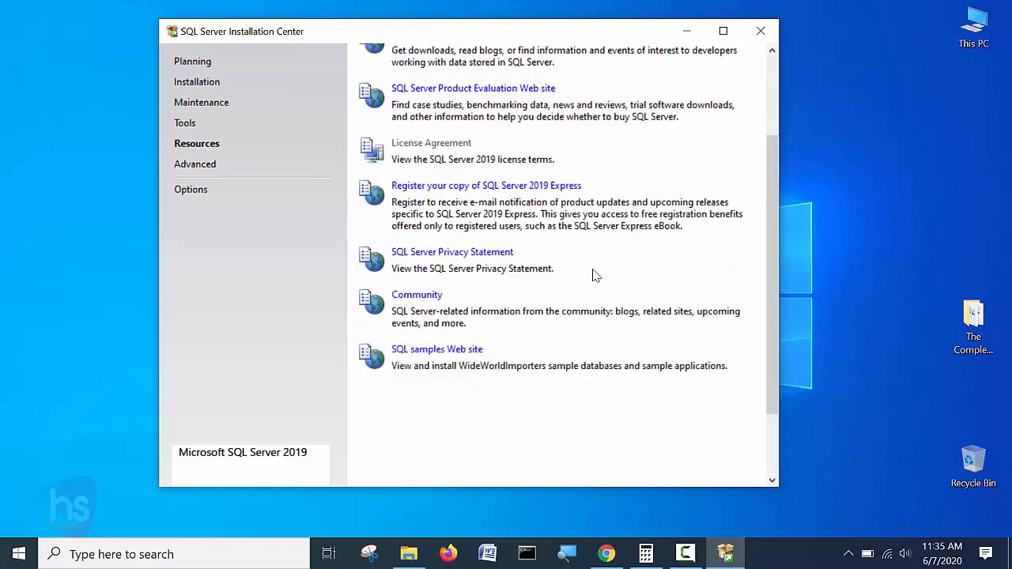
Check the Advanced and Planning pages, then return to the Installation page.
left_click(199, 167)
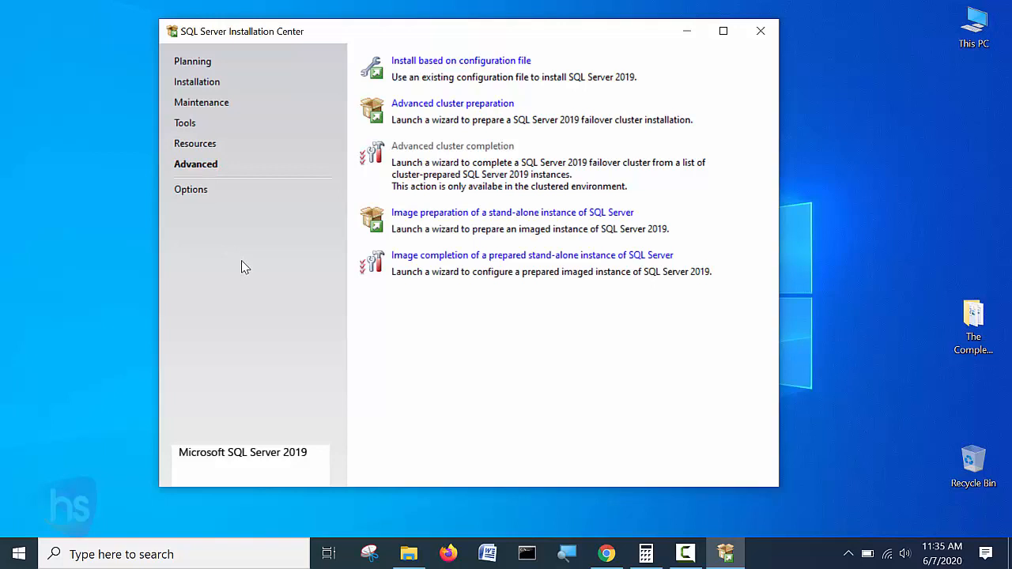
left_click(193, 64)
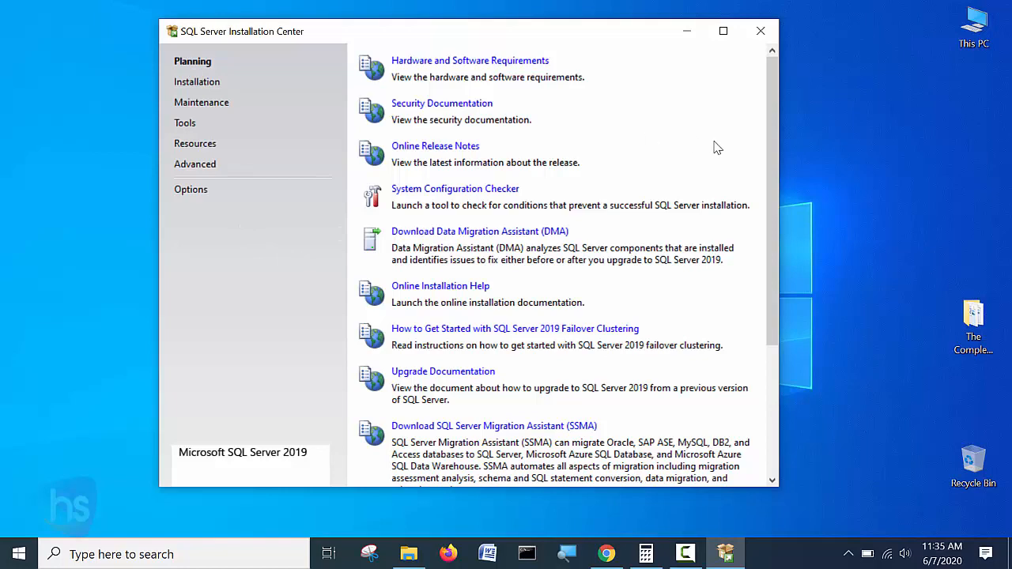
scroll(714, 146, "down", 5)
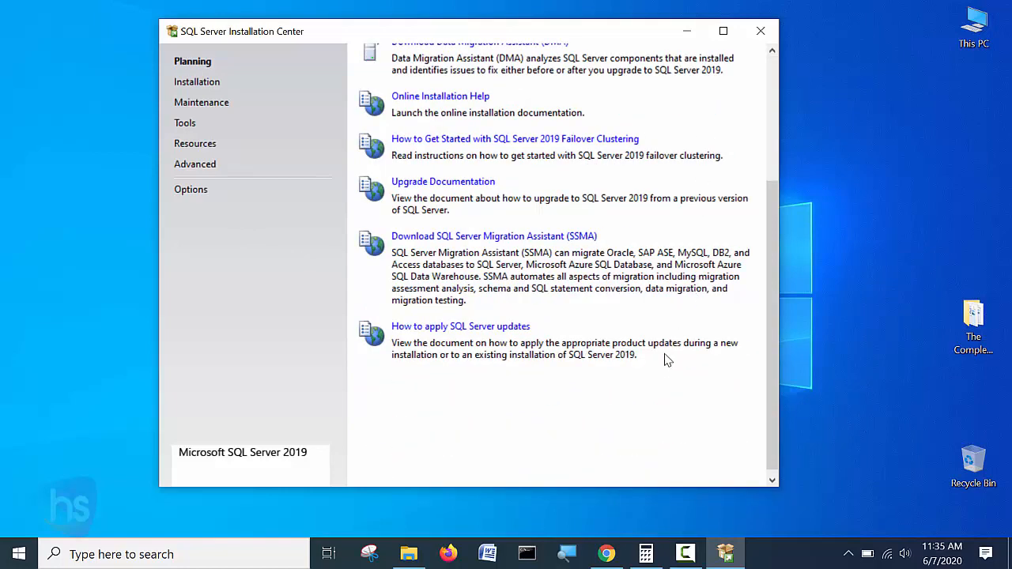
scroll(666, 362, "up", 5)
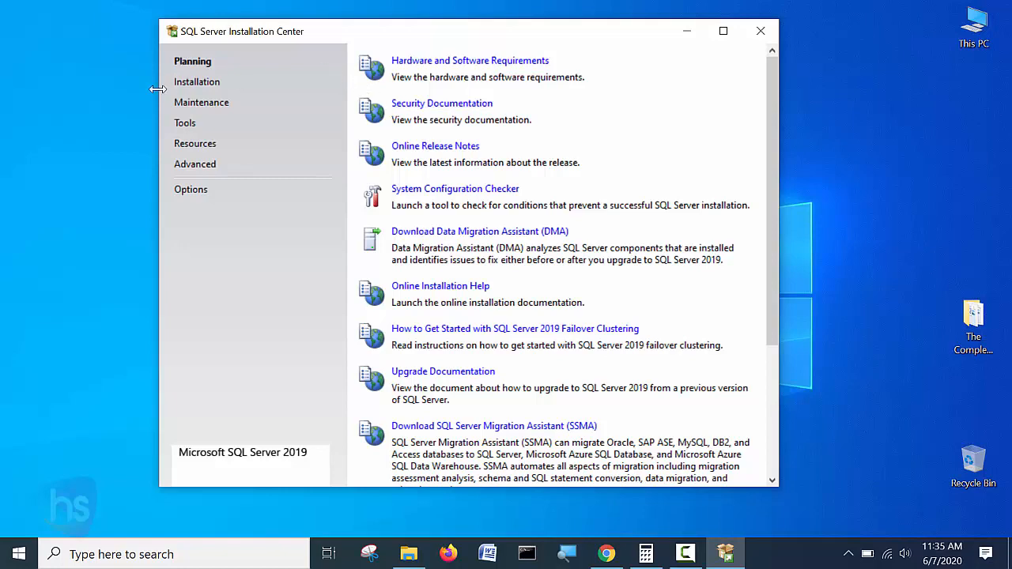
left_click(192, 84)
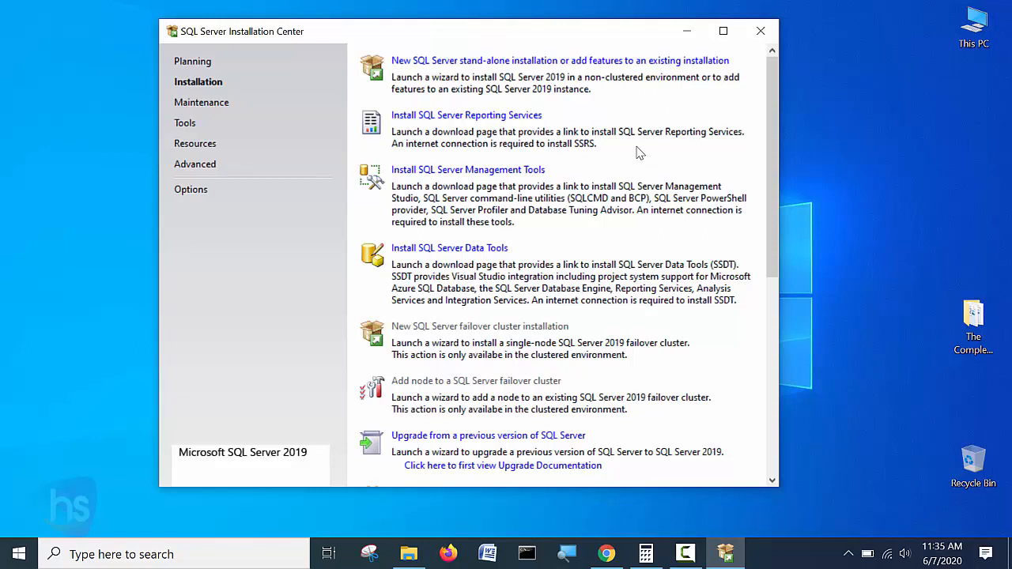
Choose 'New SQL Server stand-alone installation or add features to an existing installation'.
left_click(500, 60)
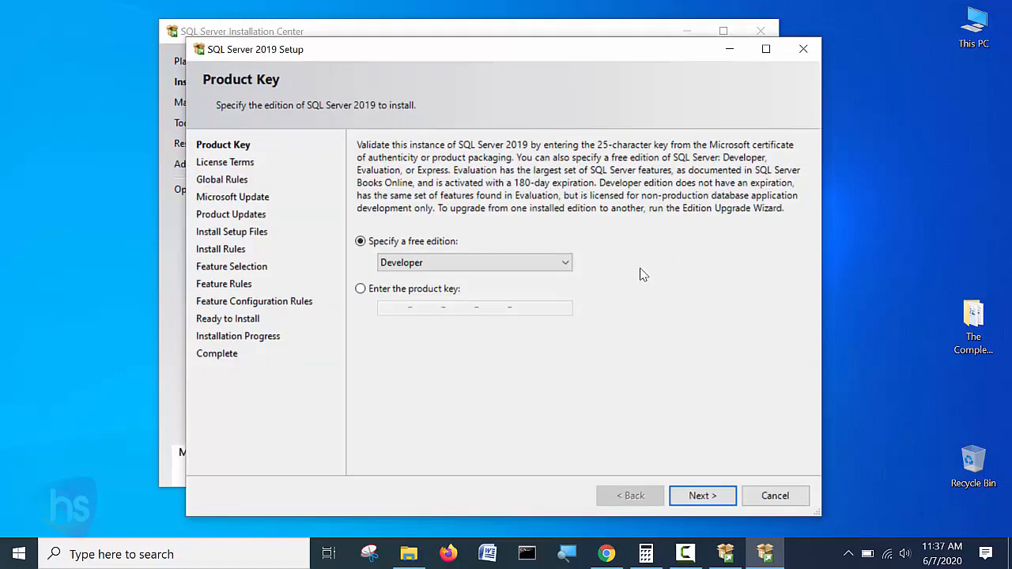
Keep Developer as the free edition on the Product Key step and continue.
left_click_drag(468, 60, 472, 49)
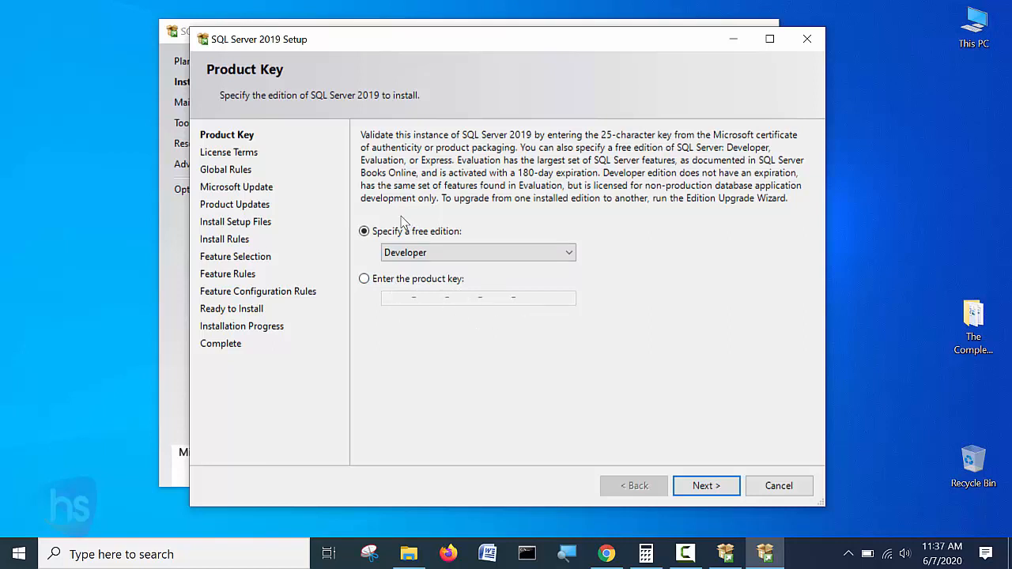
left_click(568, 255)
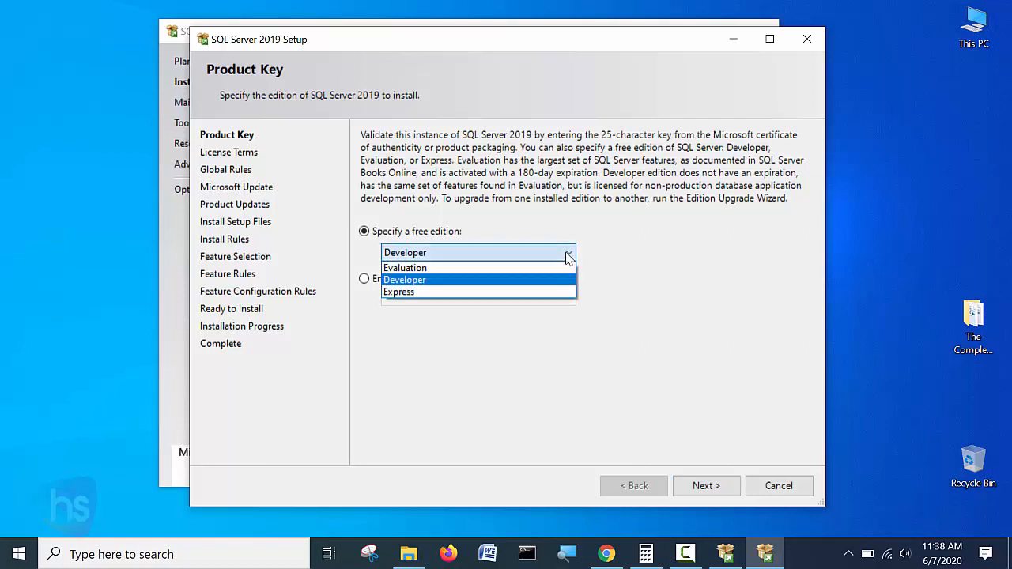
left_click(423, 279)
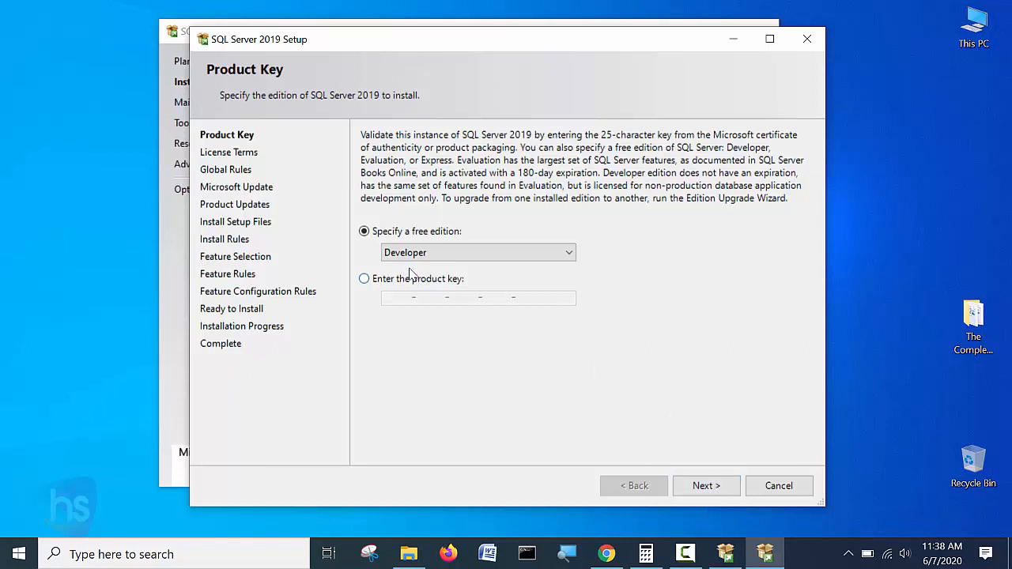
left_click(719, 486)
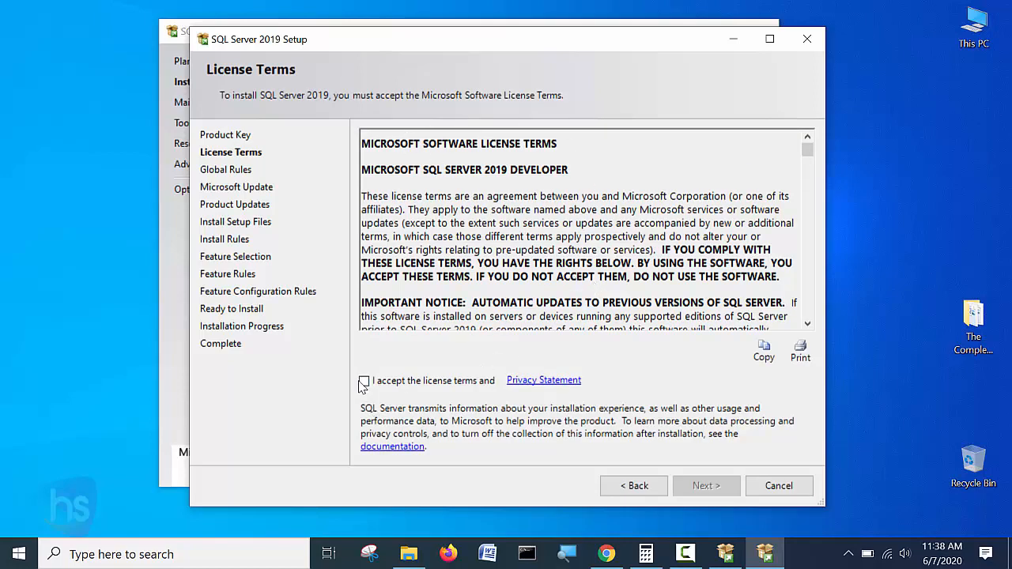
Accept the license terms and Privacy Statement, then continue.
scroll(528, 178, "down", 15)
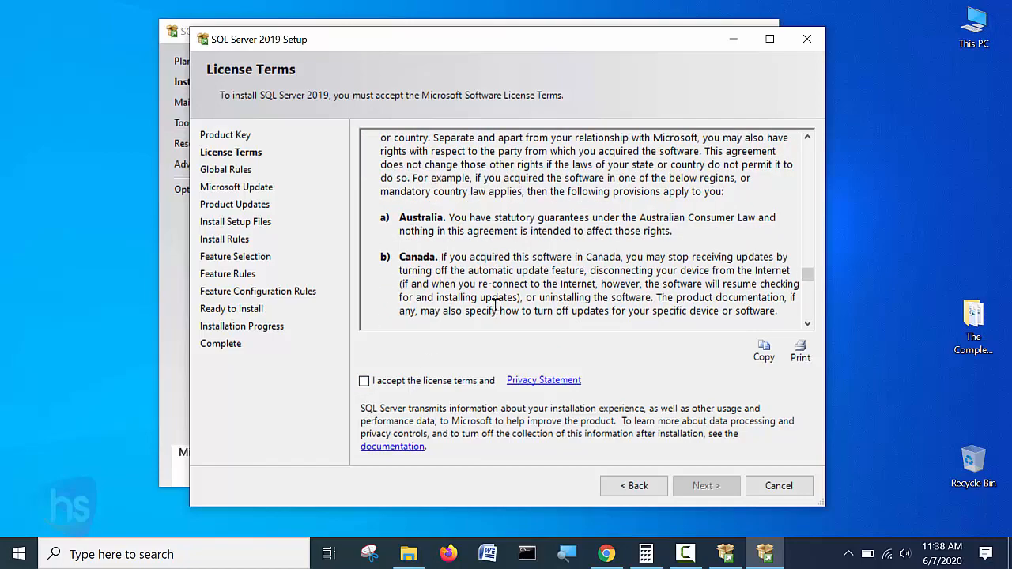
scroll(495, 305, "up", 10)
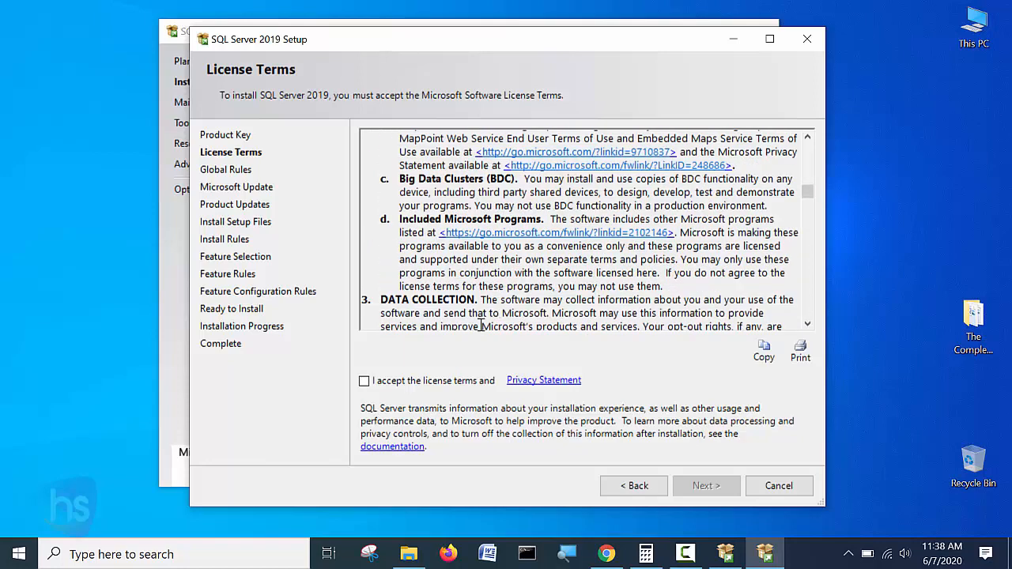
left_click(363, 381)
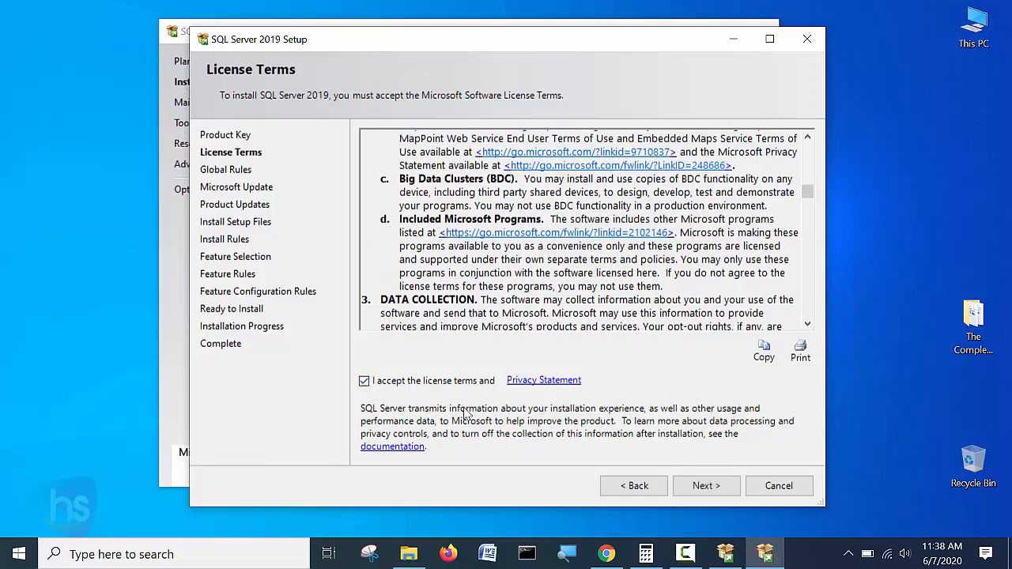
left_click(716, 490)
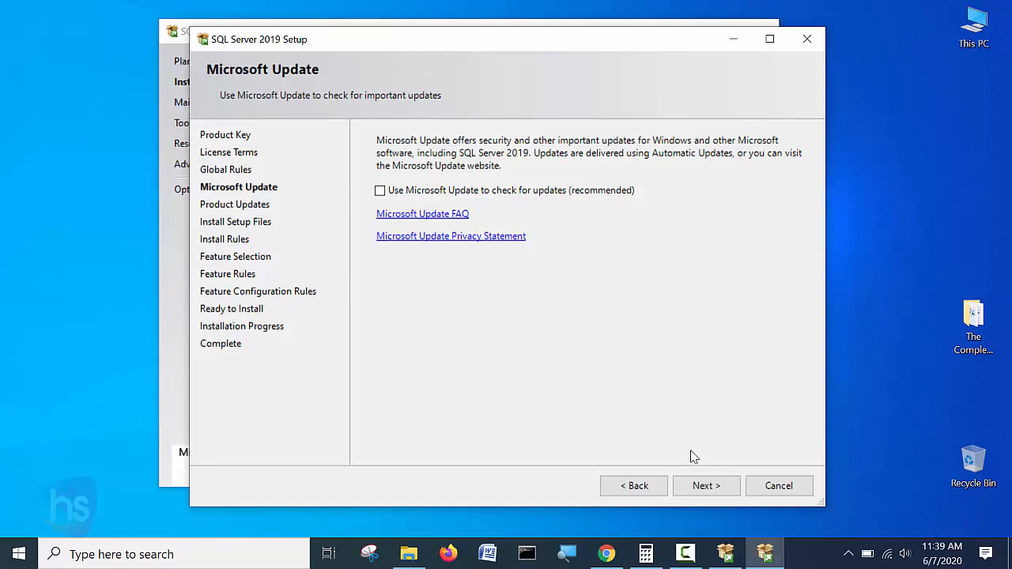
Continue with 'Use Microsoft Update' left unchecked so setup files install.
left_click(705, 485)
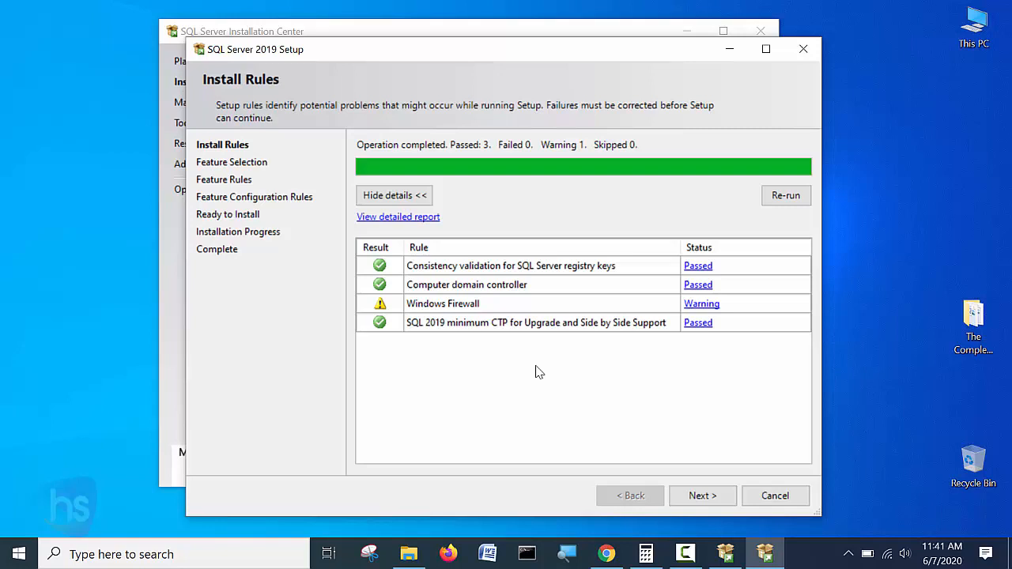
Tick Database Engine Services on Feature Selection, noting its 1003 MB disk need and root directory.
left_click(709, 499)
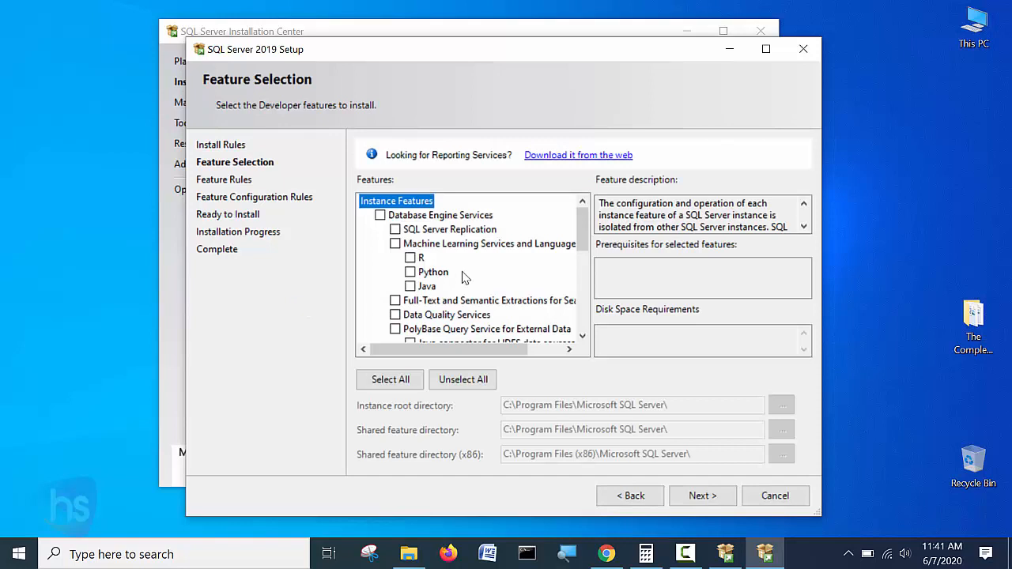
scroll(566, 278, "down", 6)
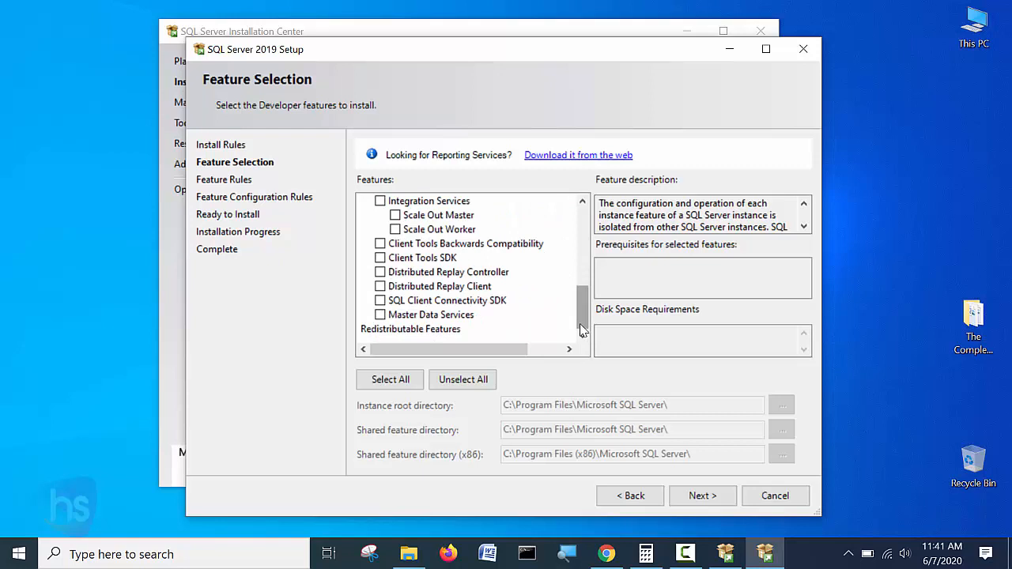
scroll(581, 330, "up", 6)
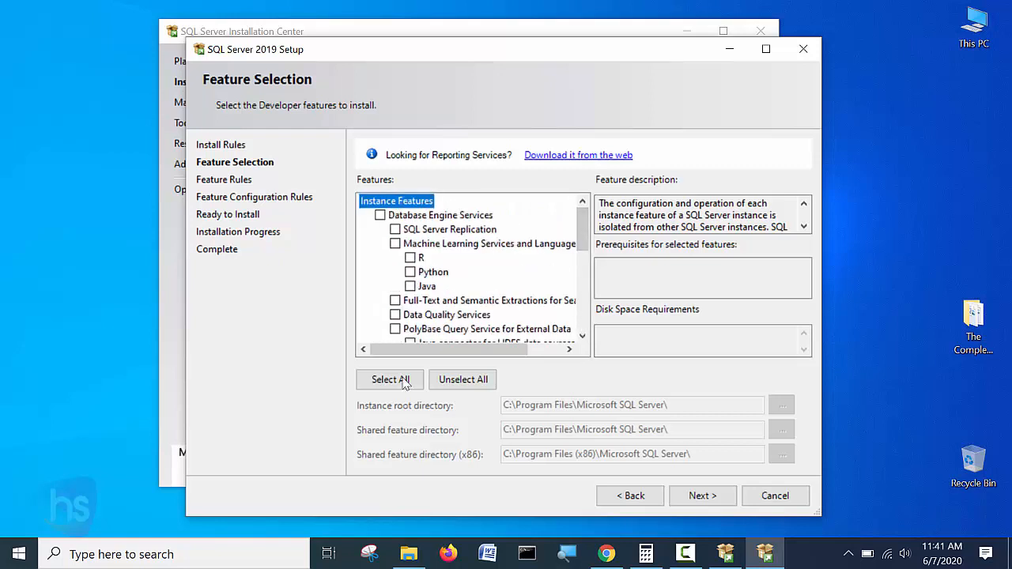
left_click(380, 216)
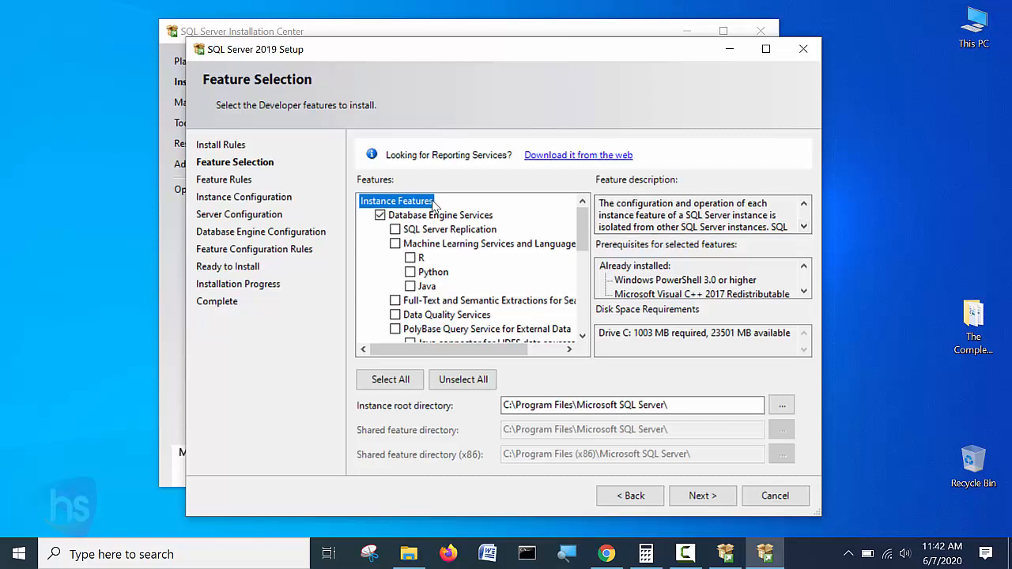
left_click_drag(633, 333, 706, 335)
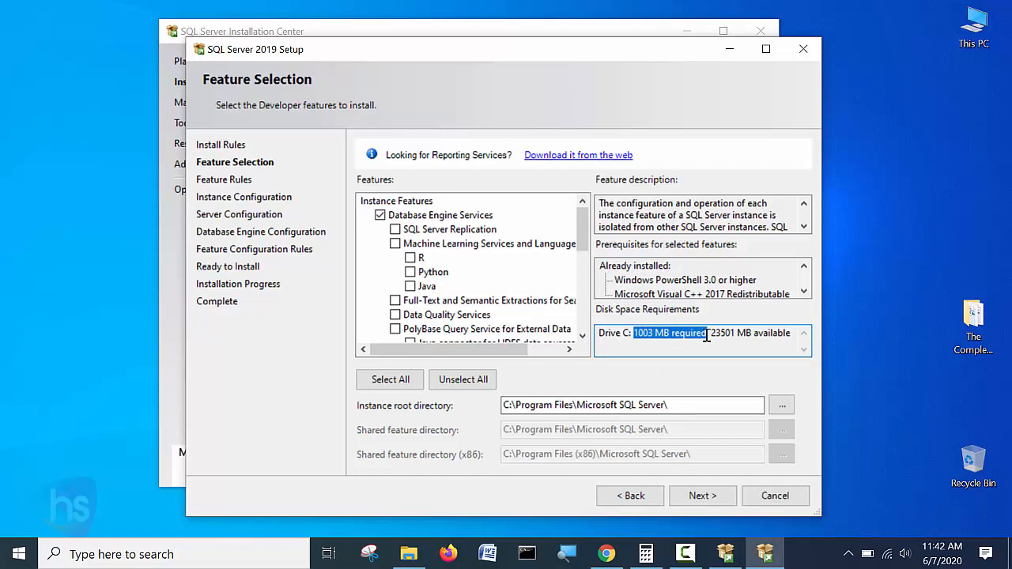
left_click_drag(518, 405, 679, 407)
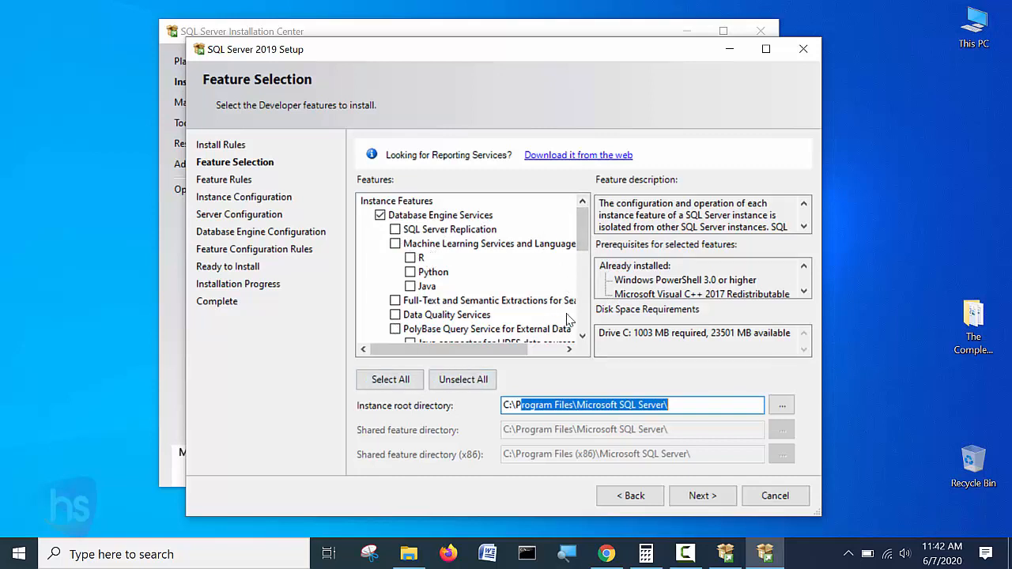
scroll(585, 255, "down", 1)
left_click_drag(584, 255, 581, 221)
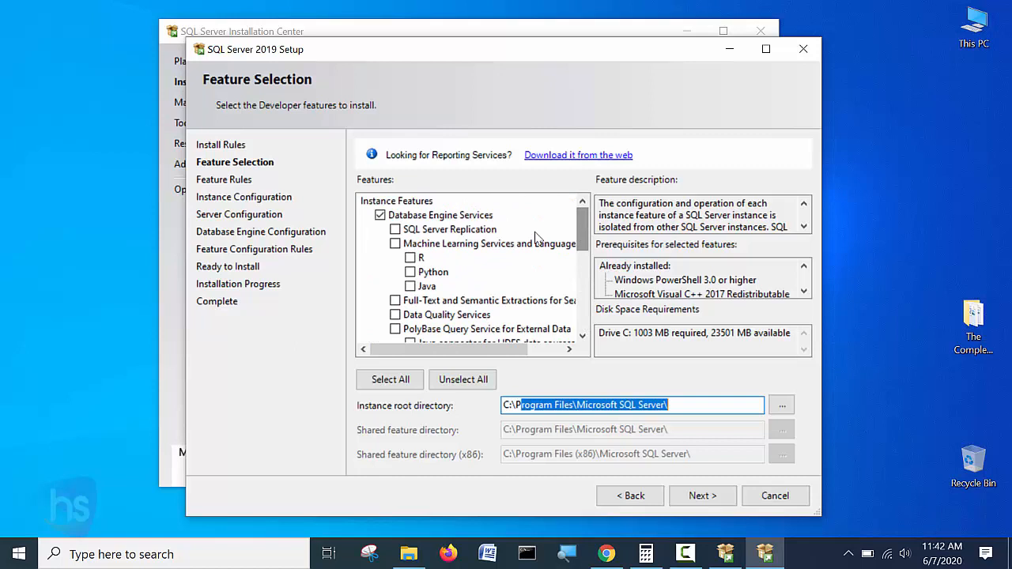
Tick every feature with Select All, then clear them with Unselect All.
left_click(402, 382)
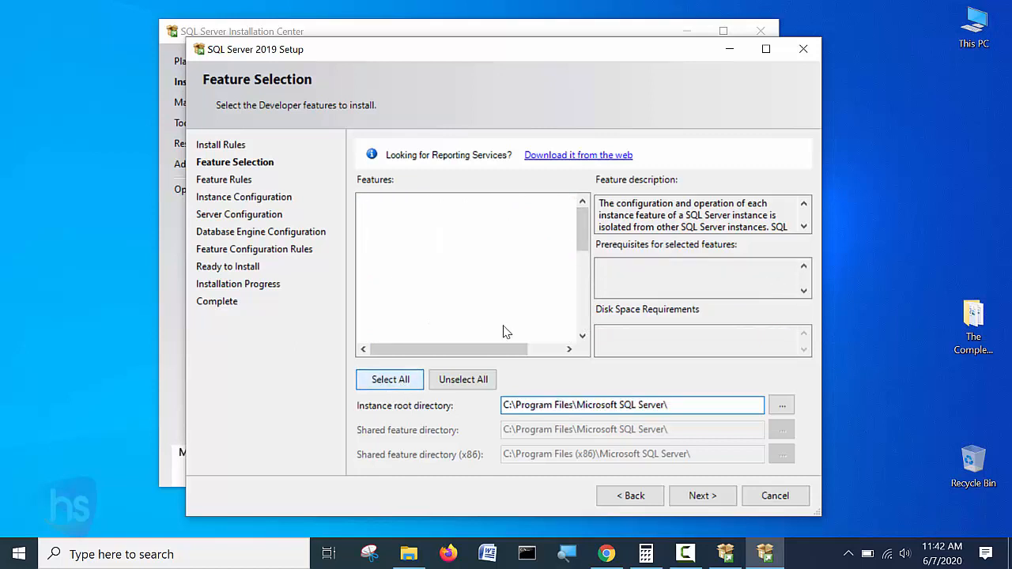
mouse_move(578, 225)
left_mouse_down()
mouse_move(578, 295)
mouse_move(583, 212)
left_mouse_up()
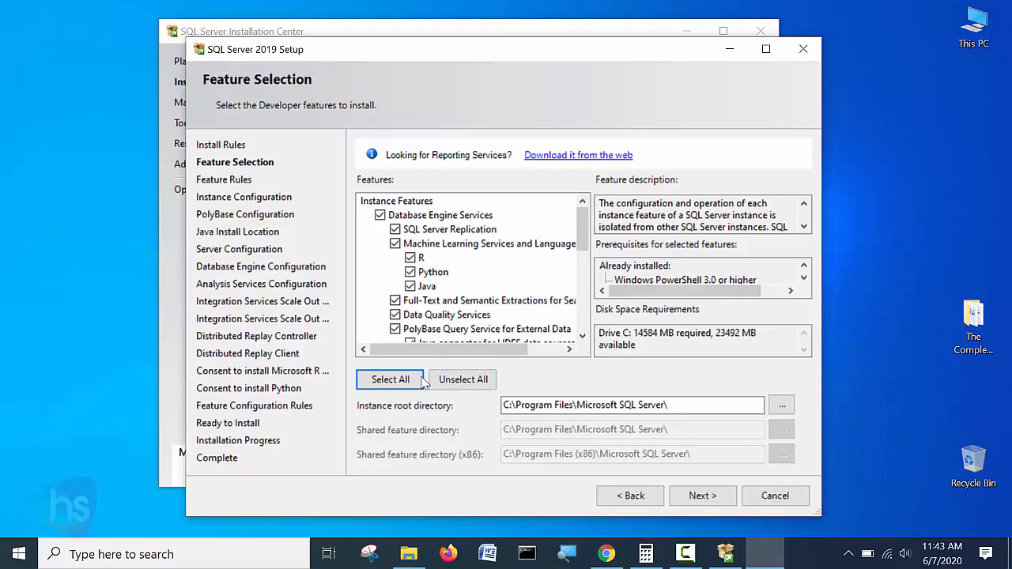
left_click(462, 379)
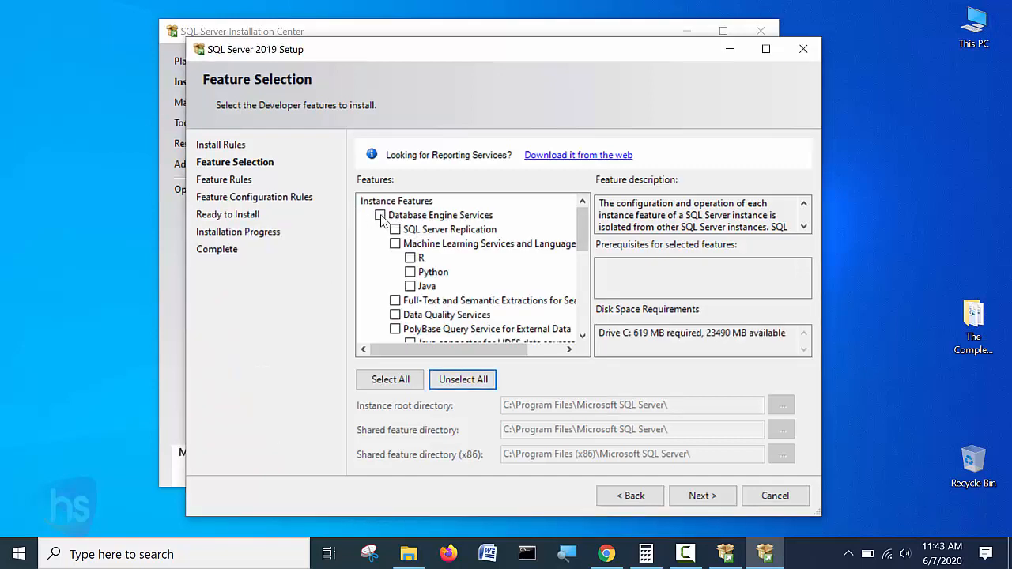
Select only Database Engine Services, review the feature list, and advance to Instance Configuration.
left_click(380, 215)
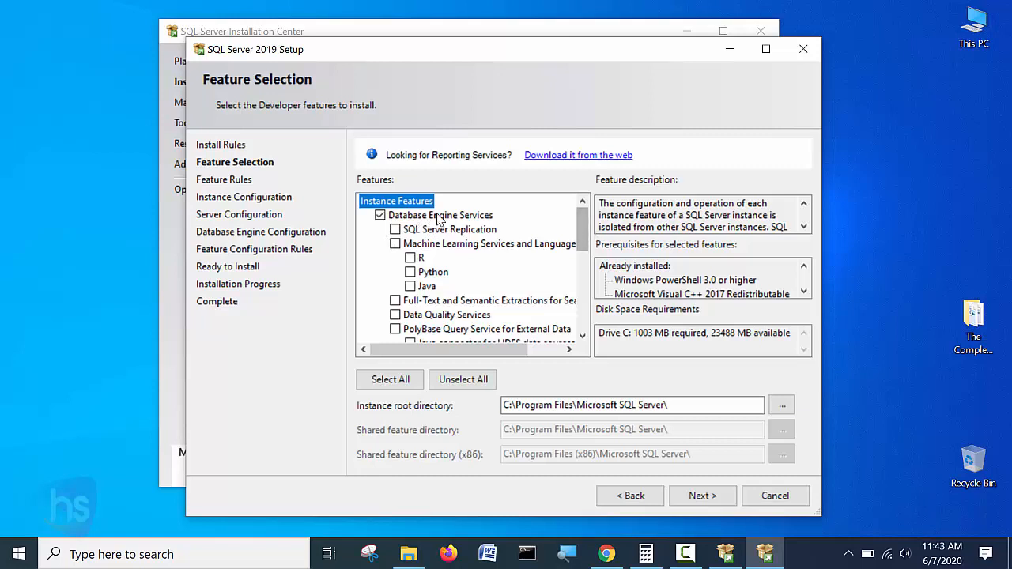
left_click_drag(583, 234, 595, 315)
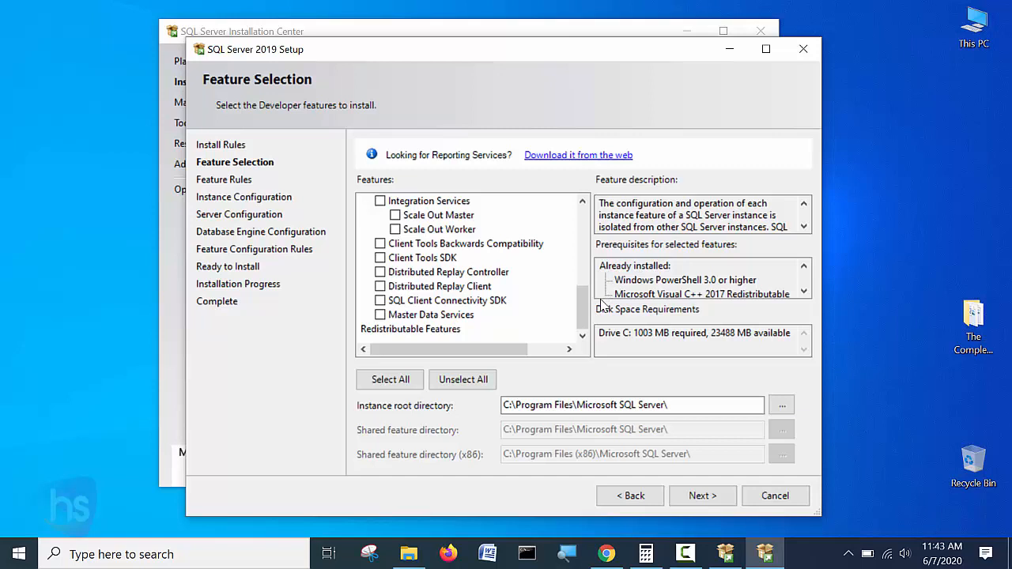
left_click_drag(582, 306, 577, 216)
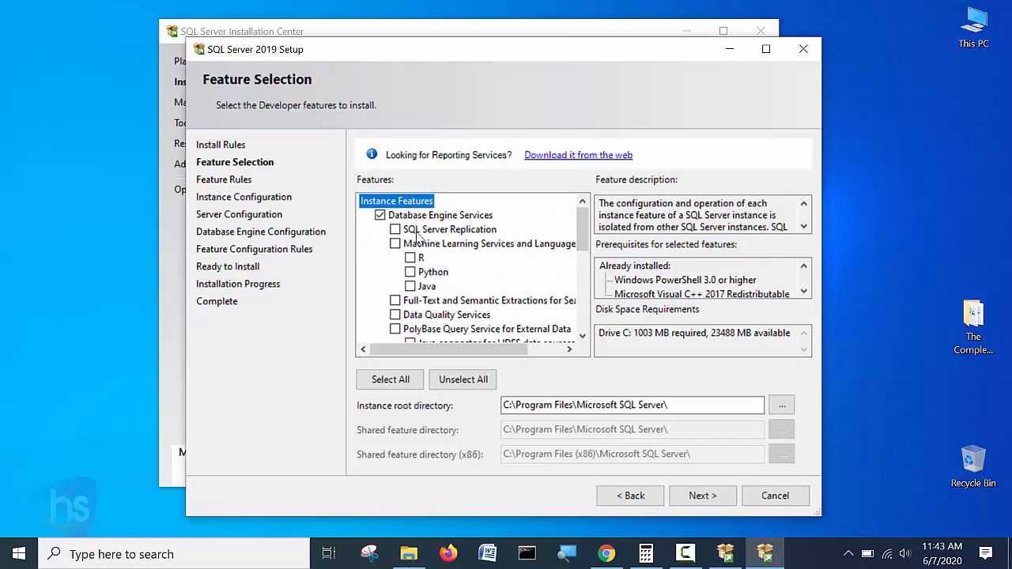
mouse_move(587, 235)
left_mouse_down()
mouse_move(589, 294)
mouse_move(588, 237)
left_mouse_up()
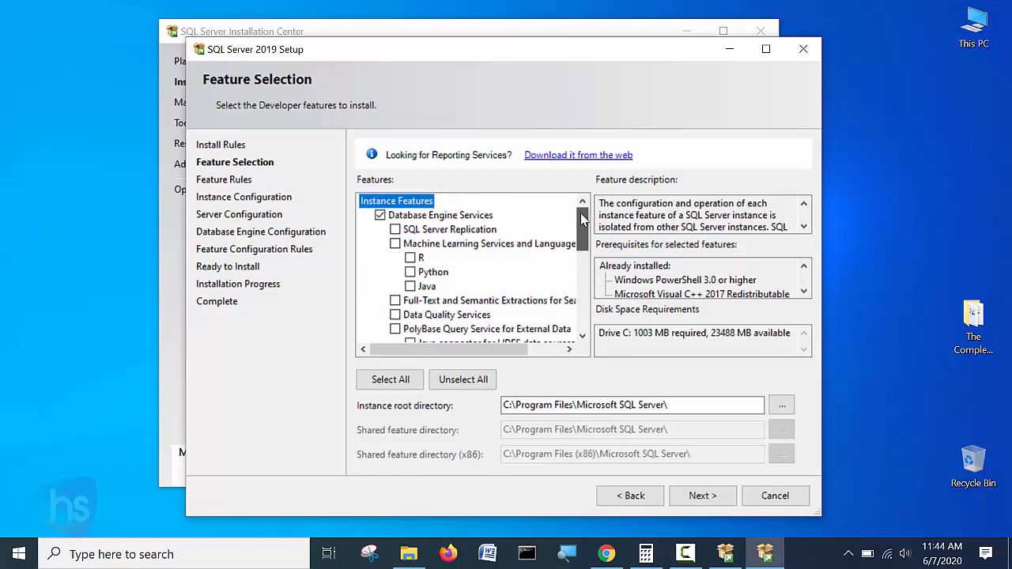
left_click(700, 496)
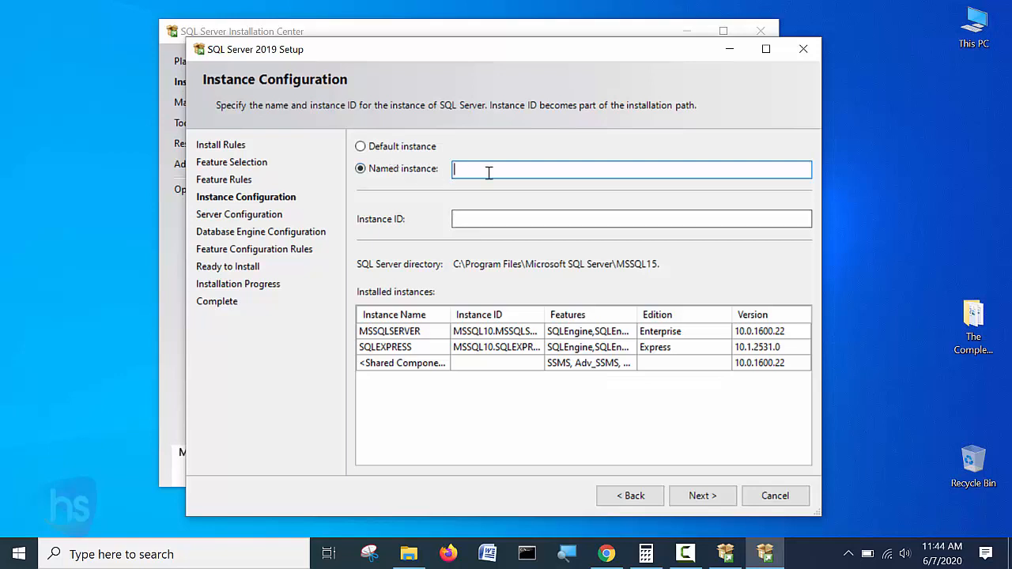
Choose Default instance (MSSQLSERVER) and try to proceed, which raises an already-in-use error.
left_click(360, 146)
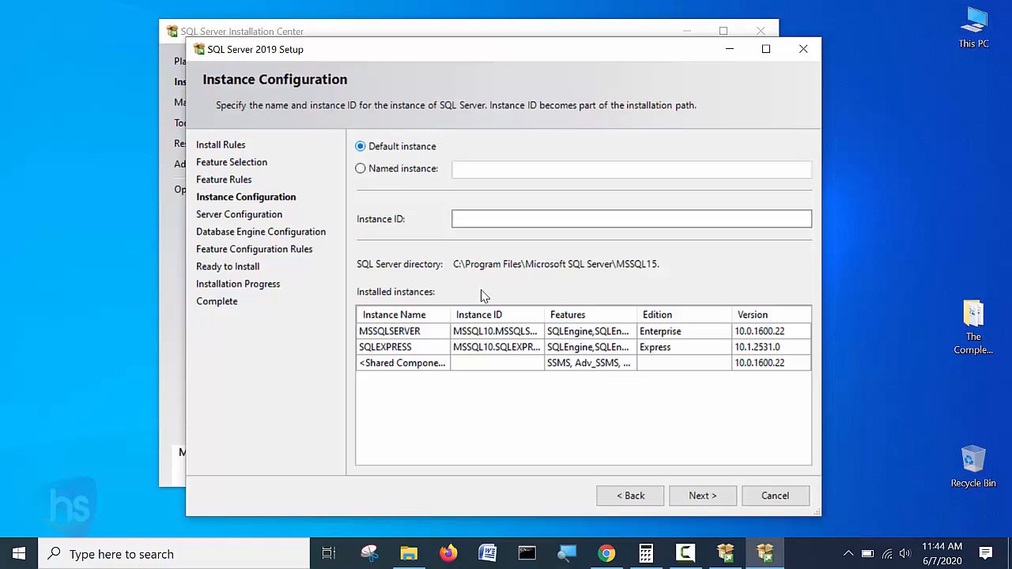
left_click(716, 498)
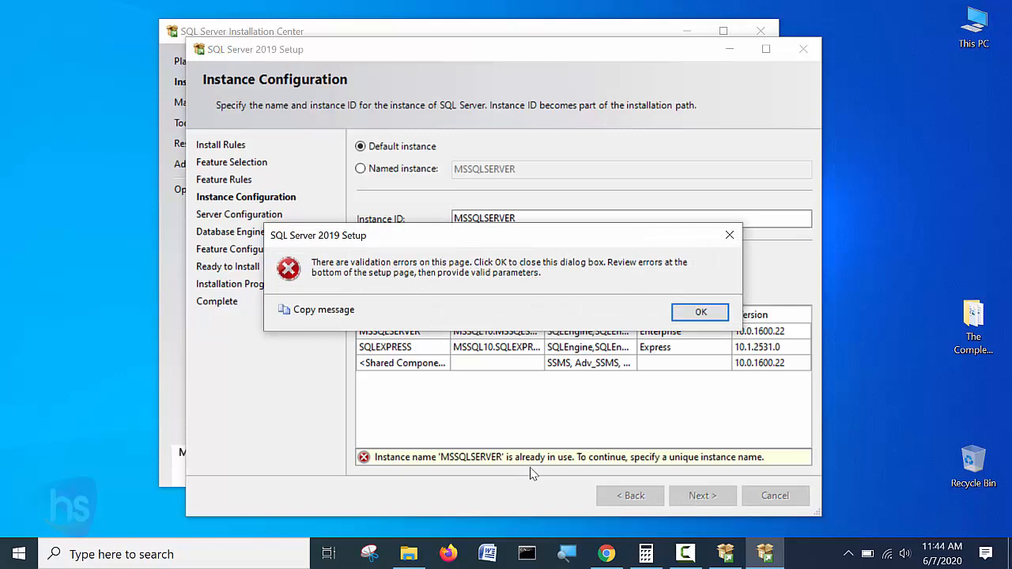
Dismiss the error and switch to Named instance MSSQLSERVER1 with a matching Instance ID.
left_click(705, 314)
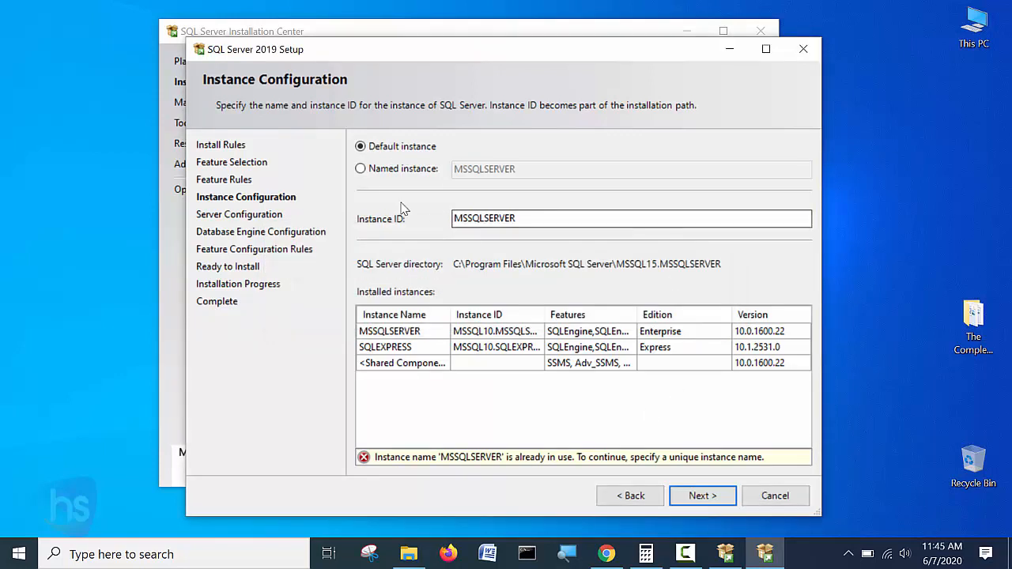
left_click(361, 169)
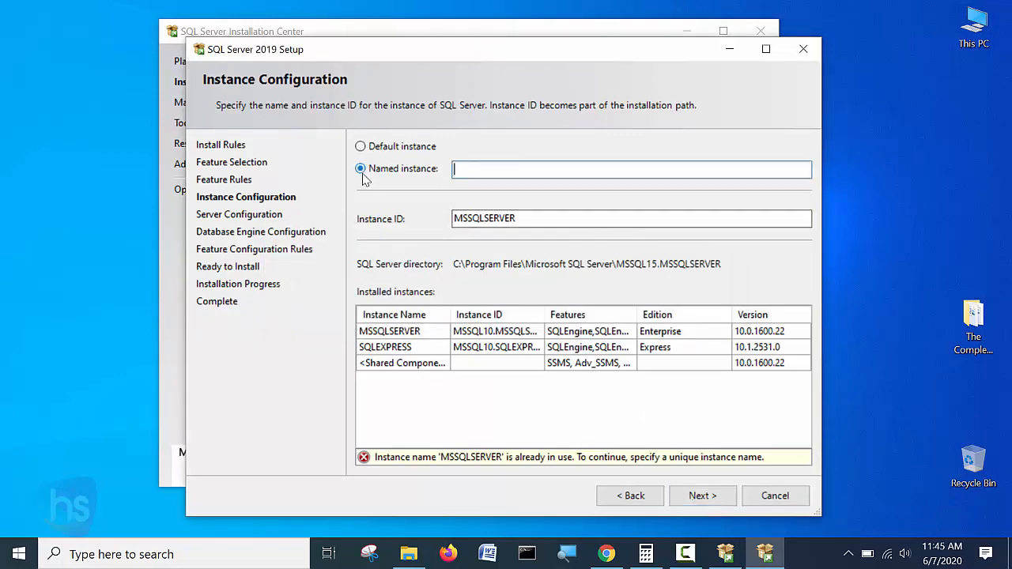
double_click(490, 221)
key("ctrl+c")
left_click(489, 175)
key("ctrl+v")
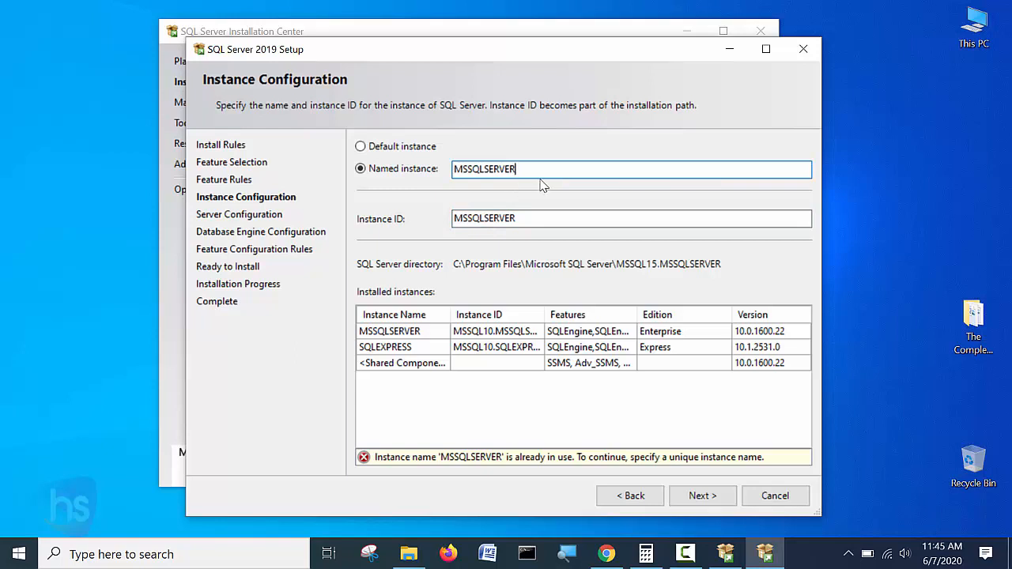
type("1")
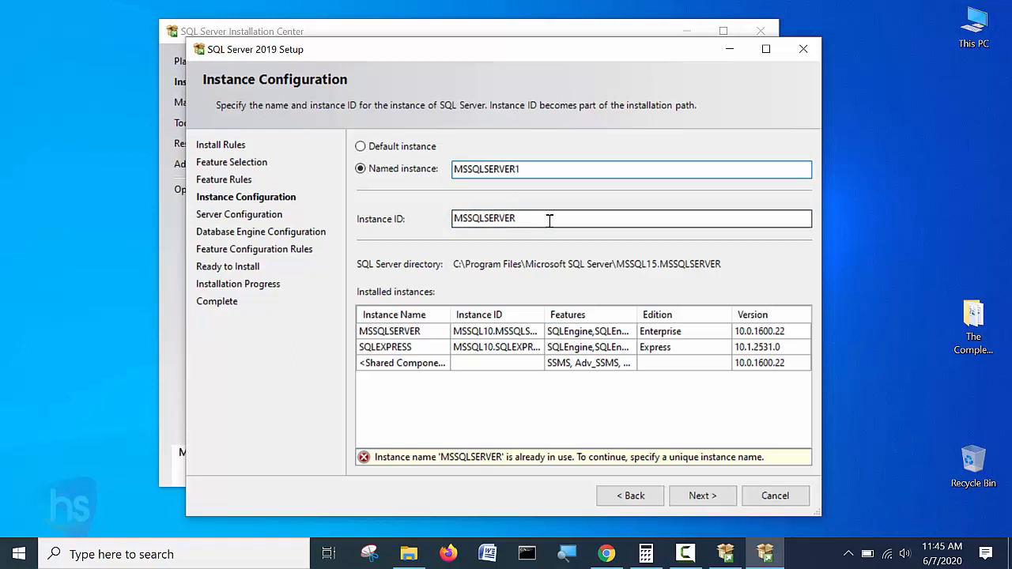
left_click(549, 222)
type("11")
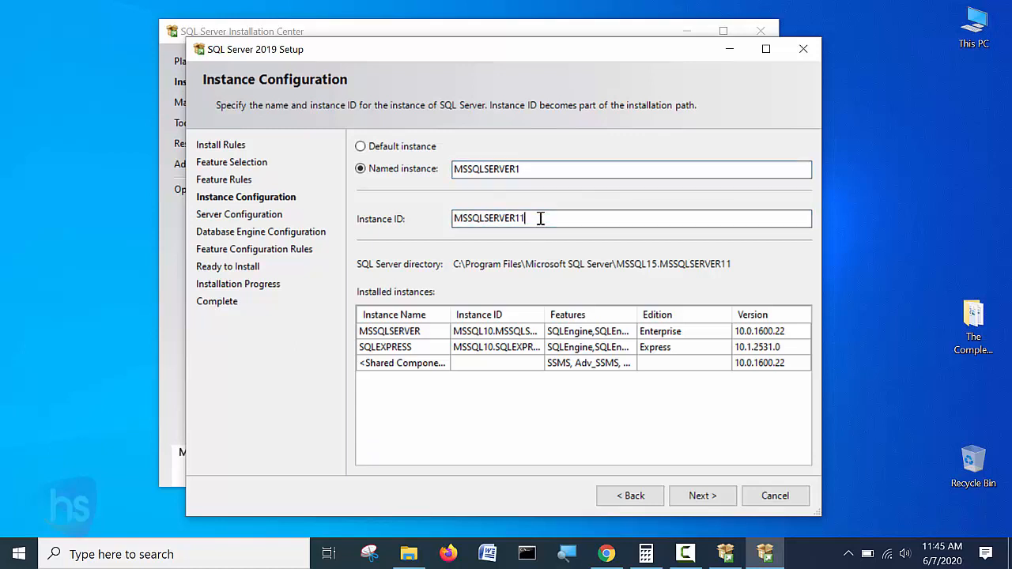
key("BackSpace")
Advance to Server Configuration and look over the Agent and Database Engine service accounts.
left_click(700, 495)
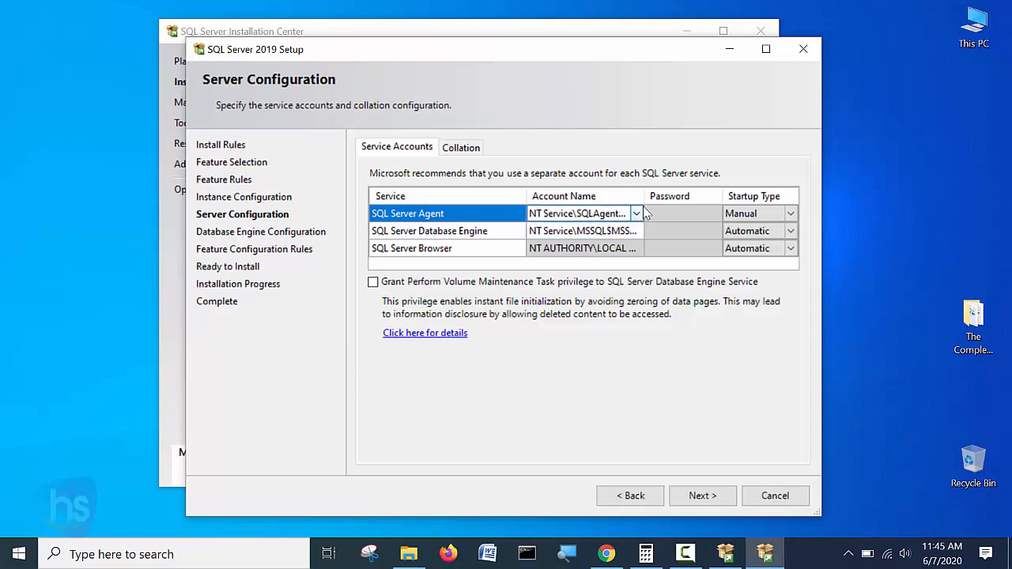
left_click(637, 216)
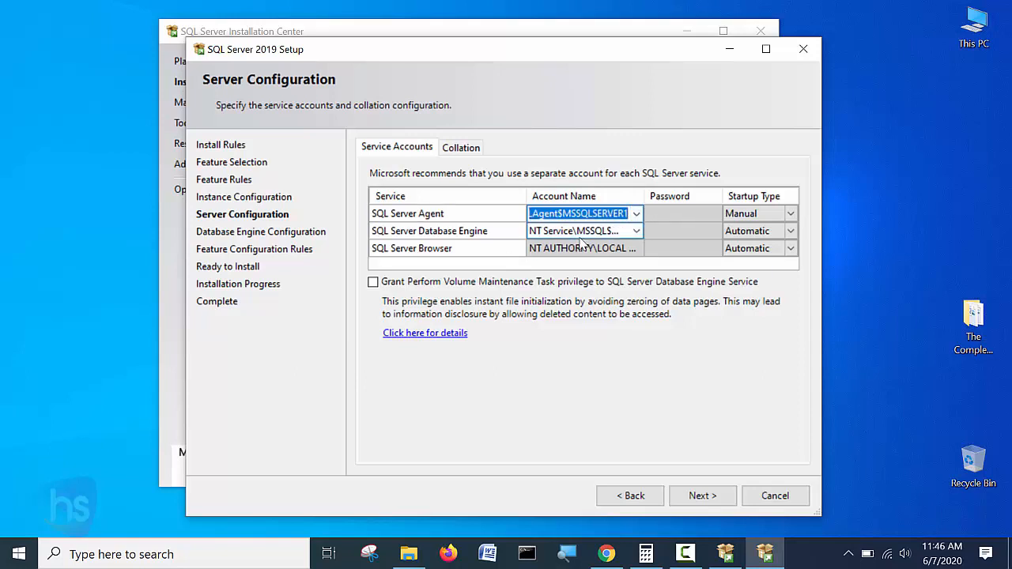
left_click(637, 231)
left_click(637, 231)
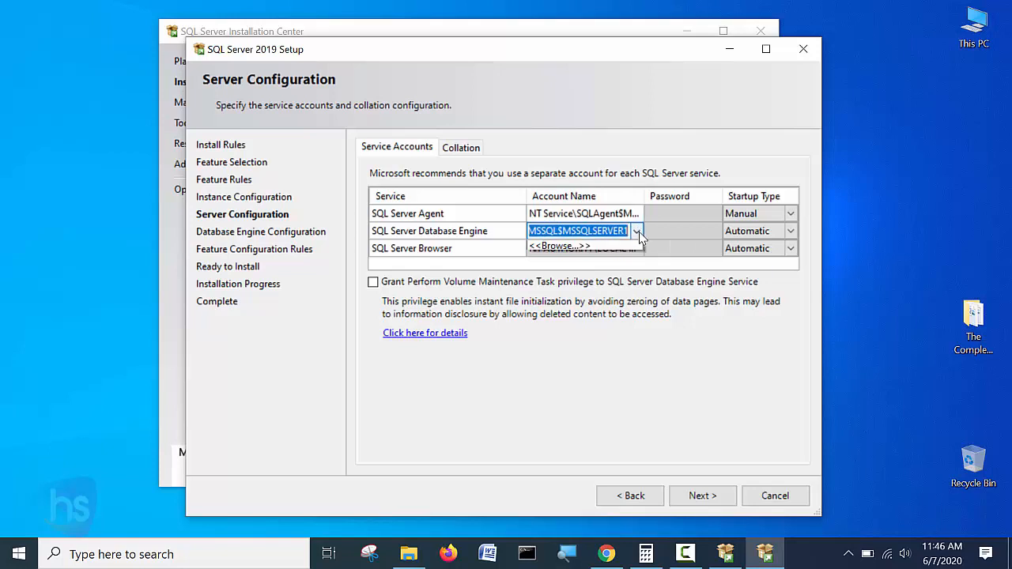
left_click(639, 231)
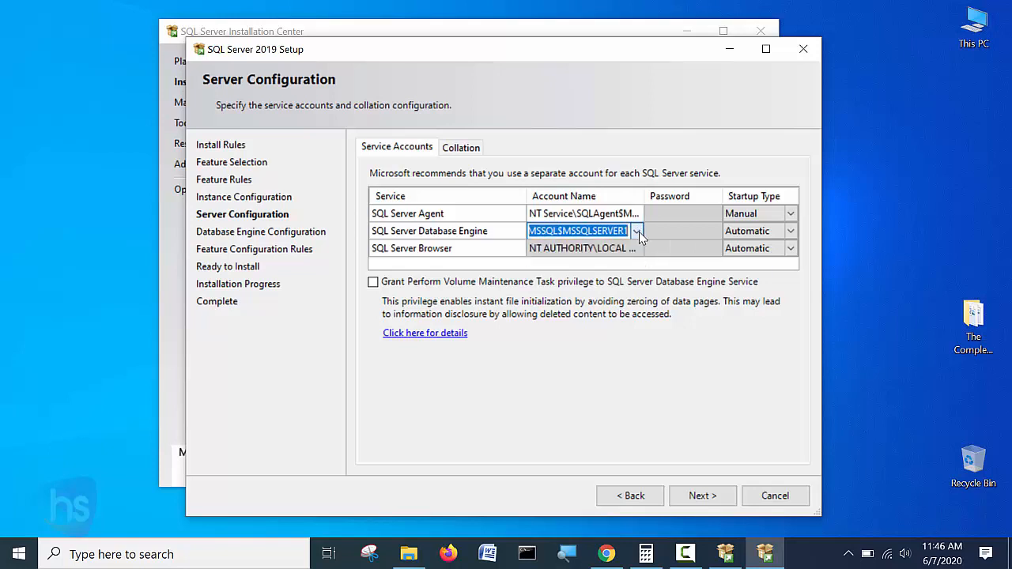
Set SQL Server Agent startup to Automatic and grant the Perform Volume Maintenance Task privilege.
left_click(792, 215)
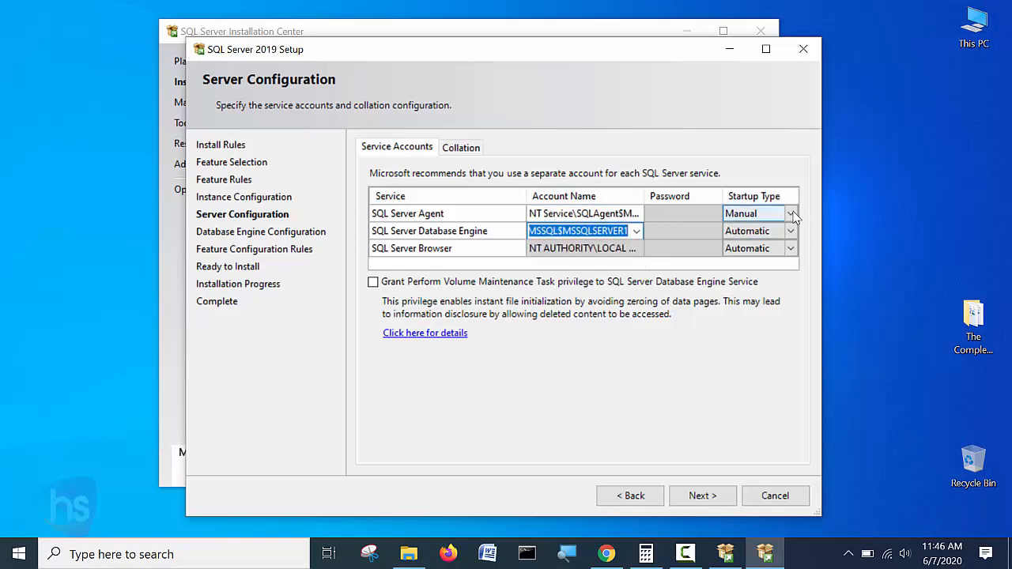
left_click(790, 214)
left_click(747, 230)
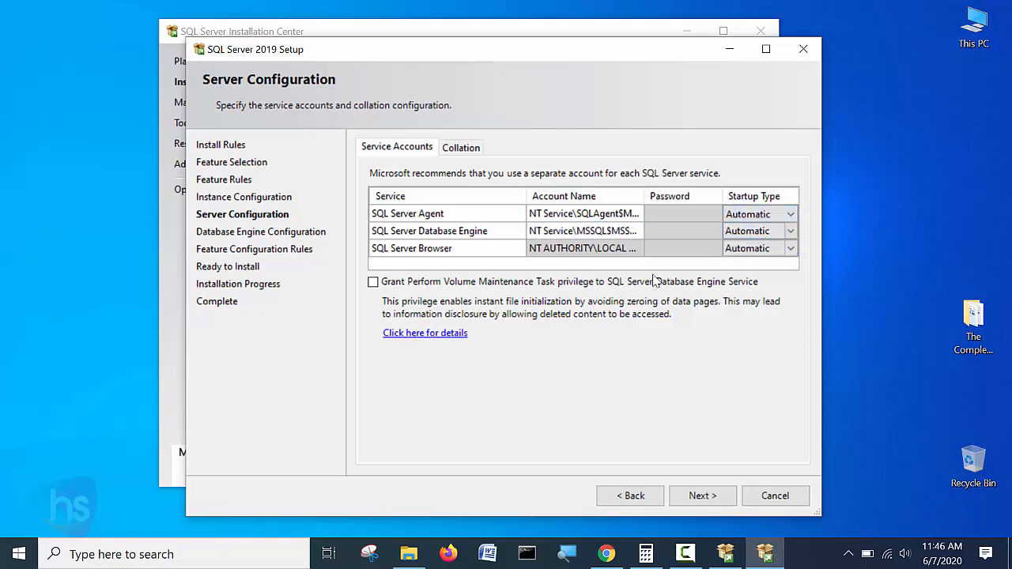
left_click(625, 251)
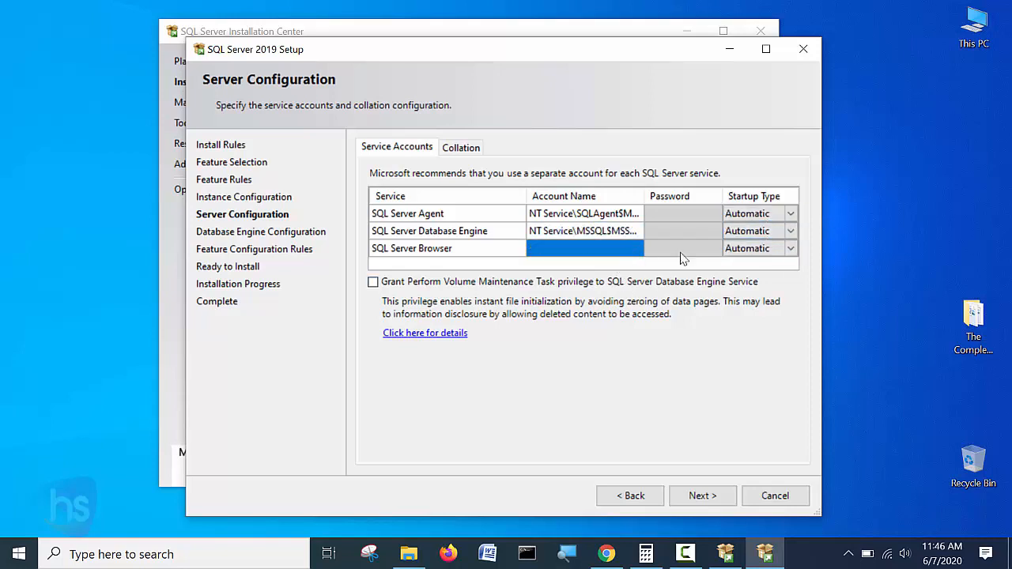
left_click(739, 248)
left_click(637, 251)
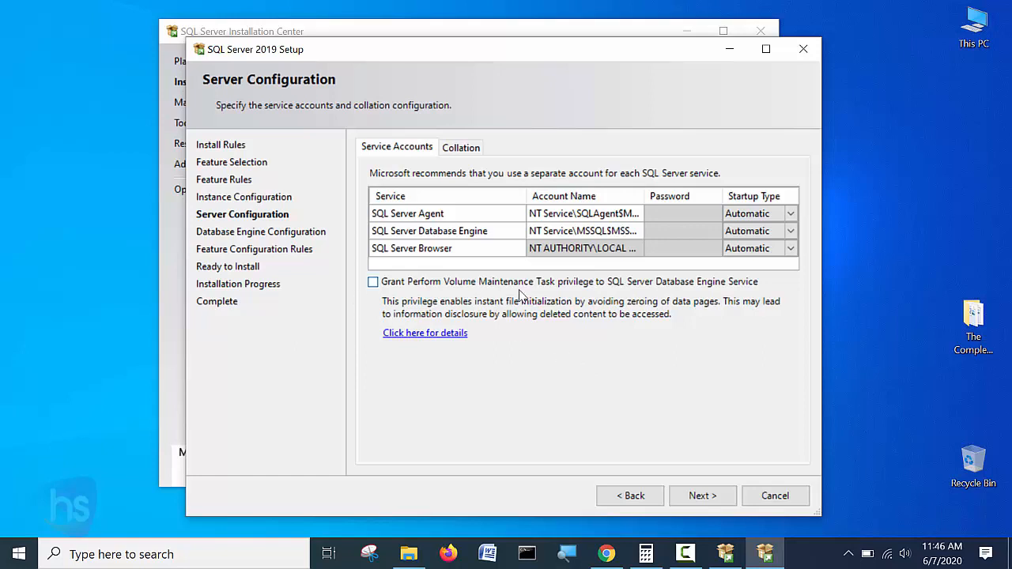
left_click(377, 283)
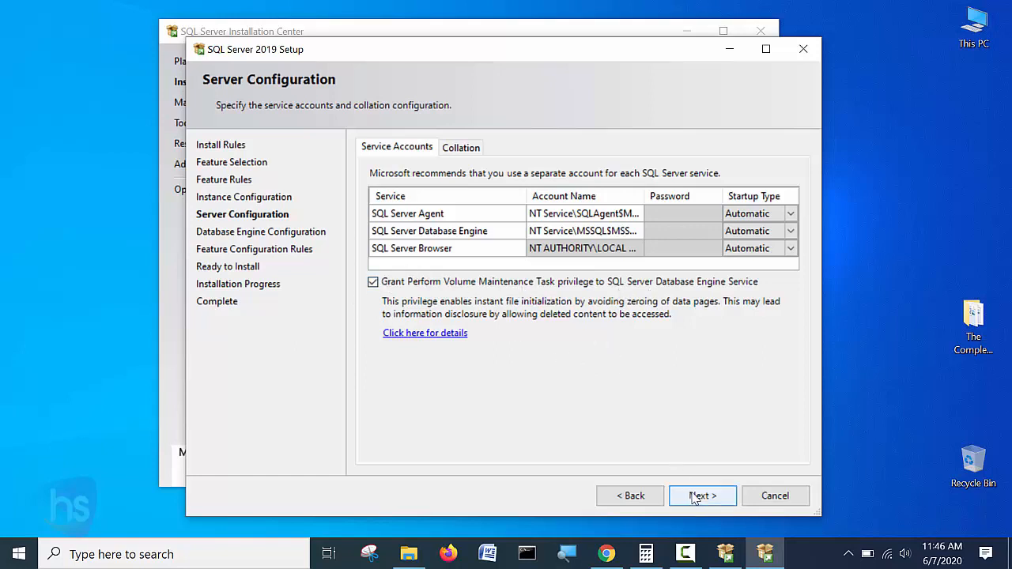
left_click(694, 496)
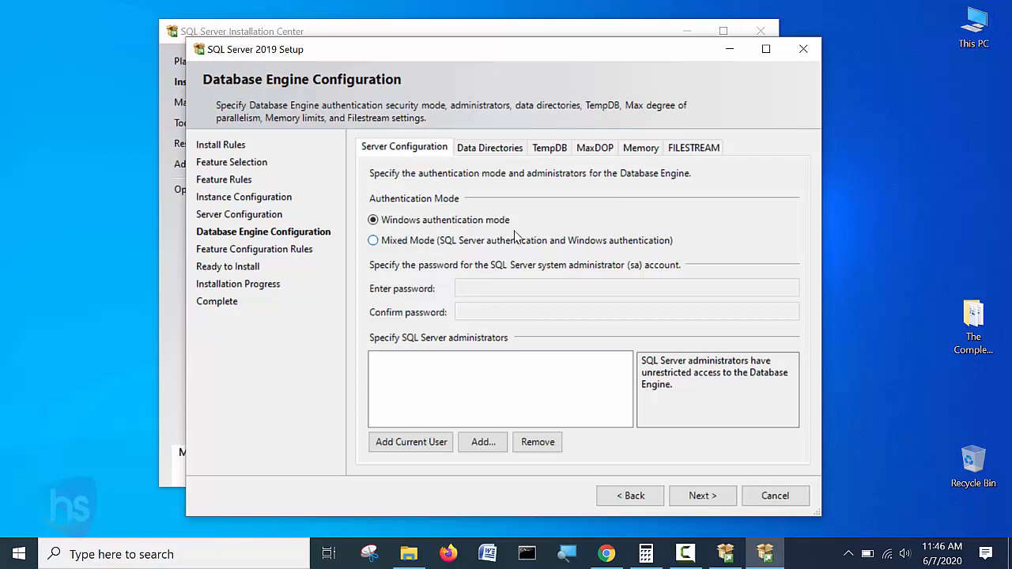
Select Mixed Mode authentication and put the cursor in the sa Enter password field.
left_click(417, 248)
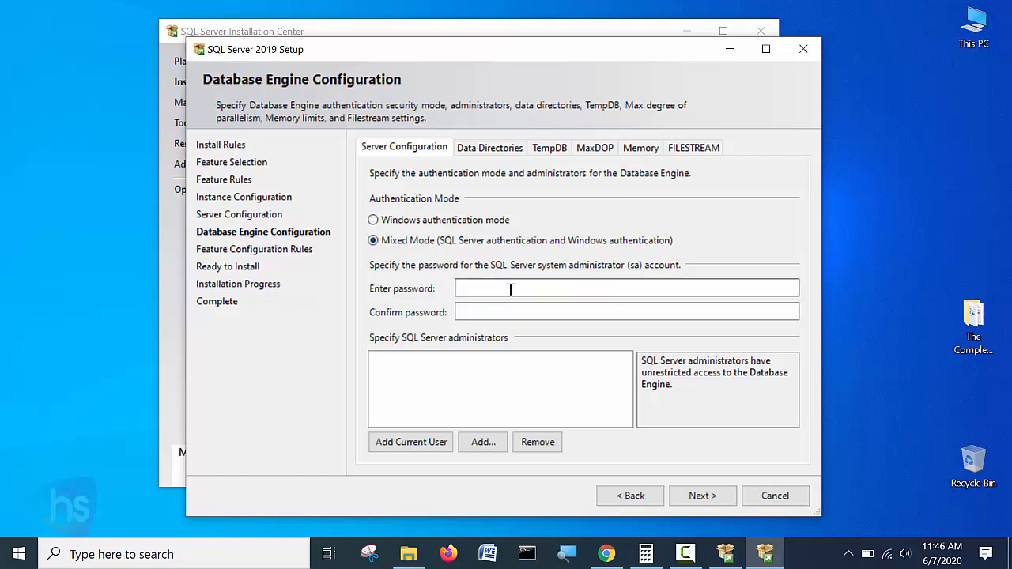
left_click(510, 290)
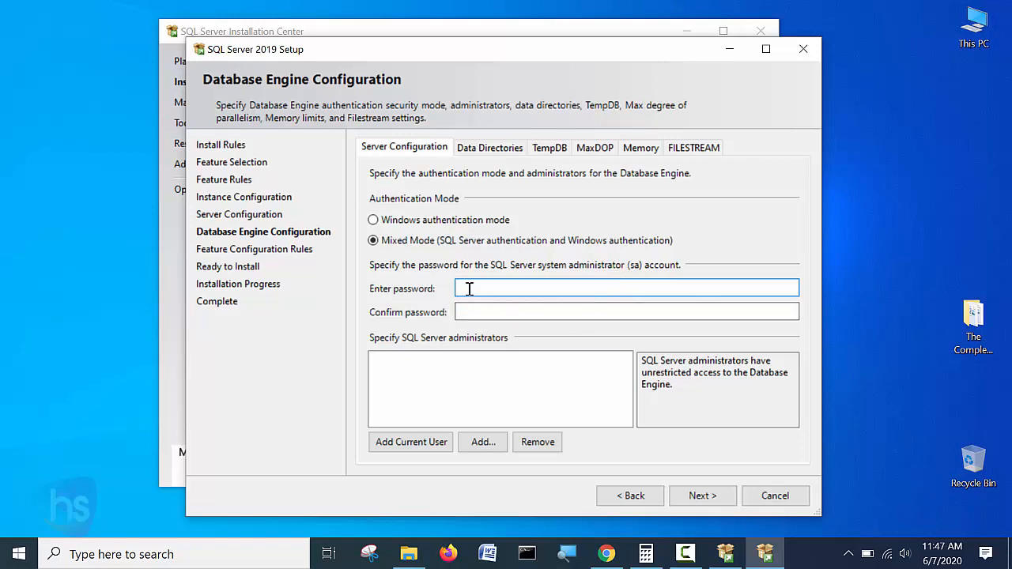
Enter and confirm the sa password, then advance to the Ready to Install summary.
type("12345")
key("Tab")
type("12345")
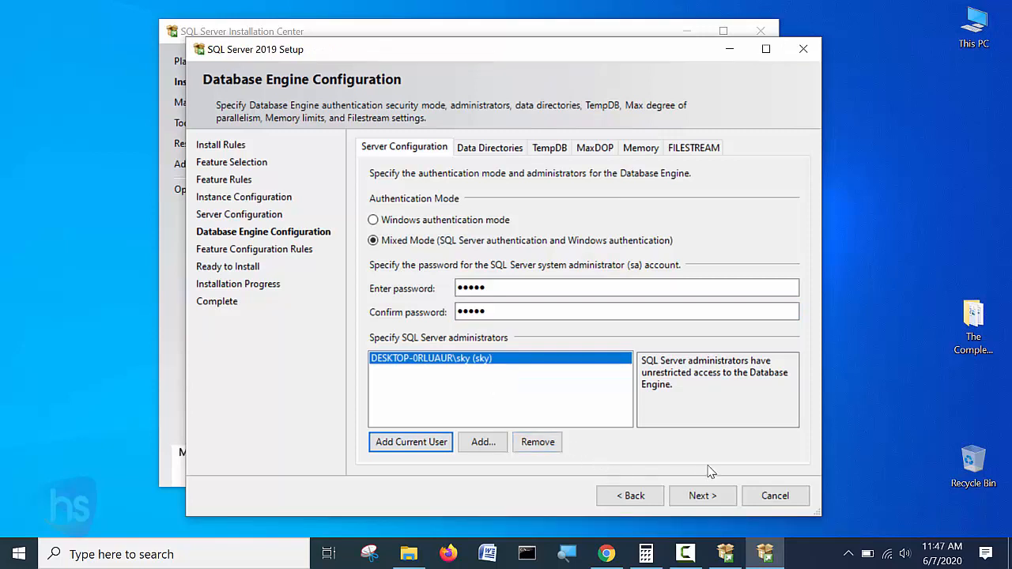
left_click(702, 495)
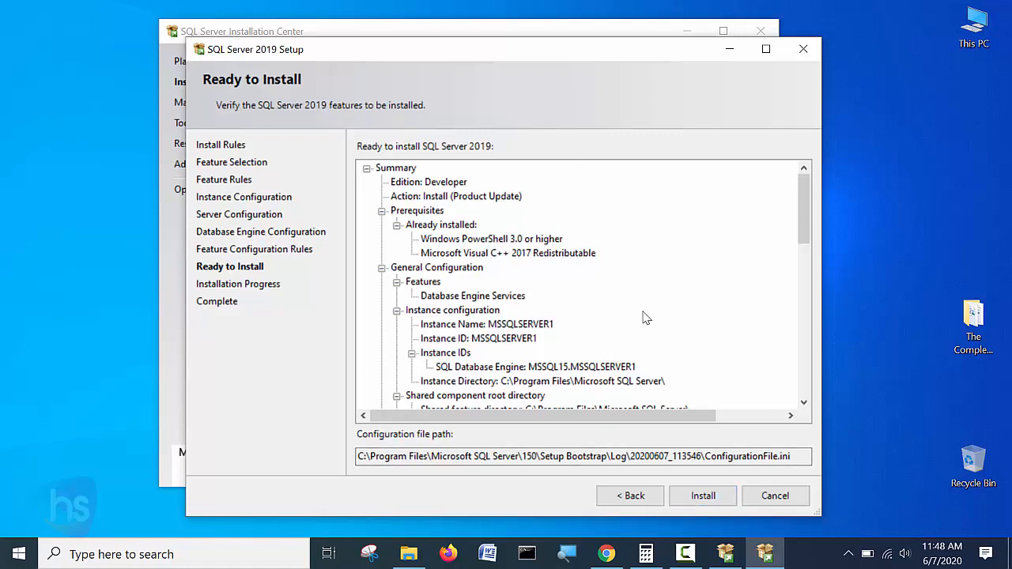
Review the Ready to Install summary and start the SQL Server 2019 Developer installation.
mouse_move(801, 205)
left_mouse_down()
mouse_move(818, 355)
mouse_move(811, 423)
mouse_move(816, 204)
left_mouse_up()
left_click(706, 501)
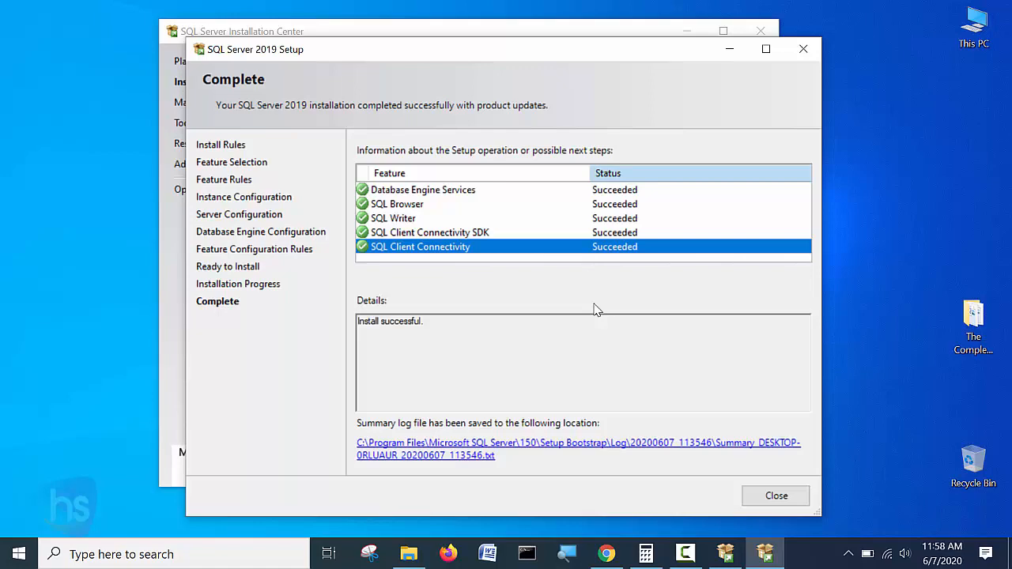
Close the completed setup wizard and minimize the SQL Server Installation Center window.
left_click(775, 495)
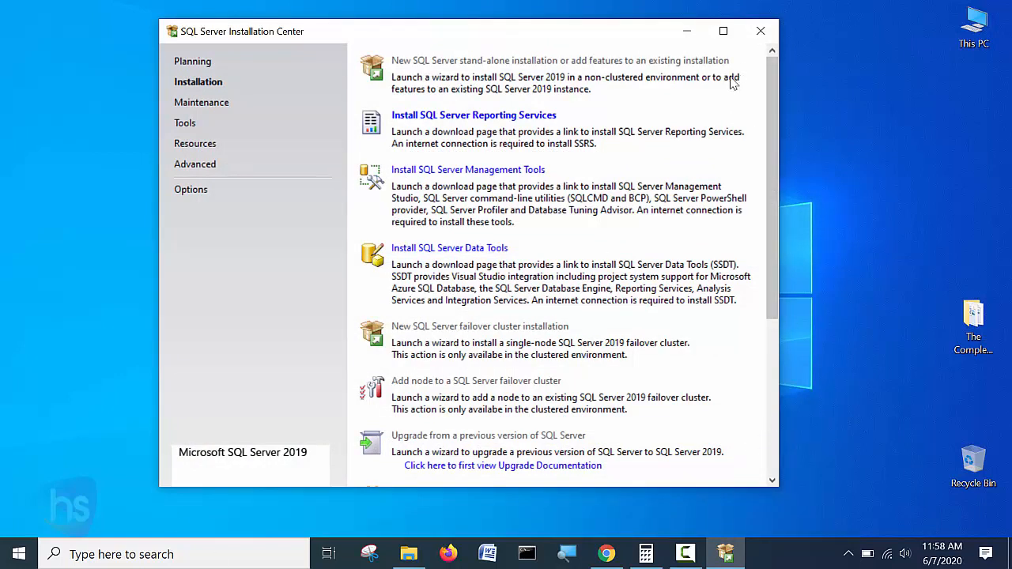
left_click(687, 31)
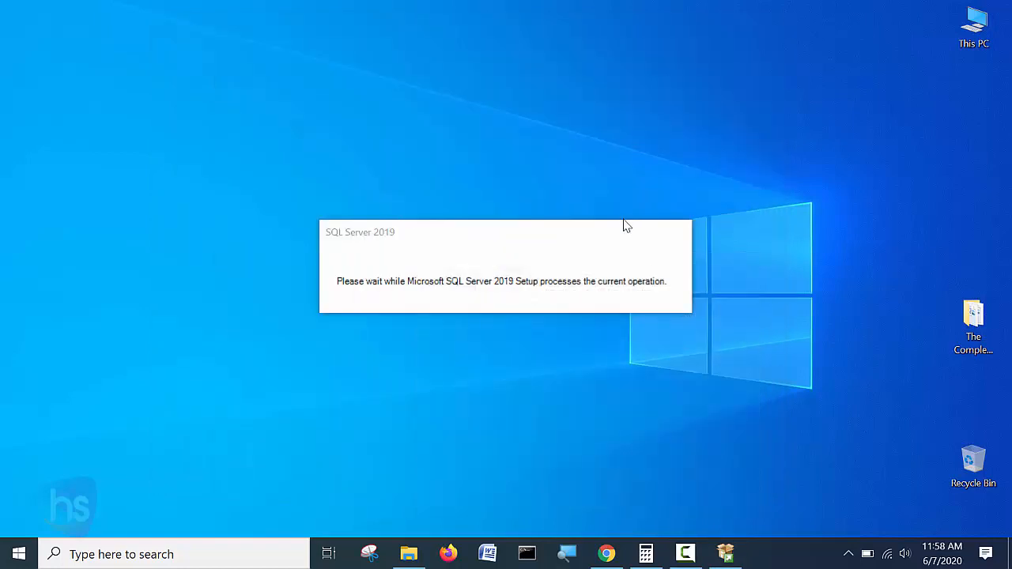
key("super")
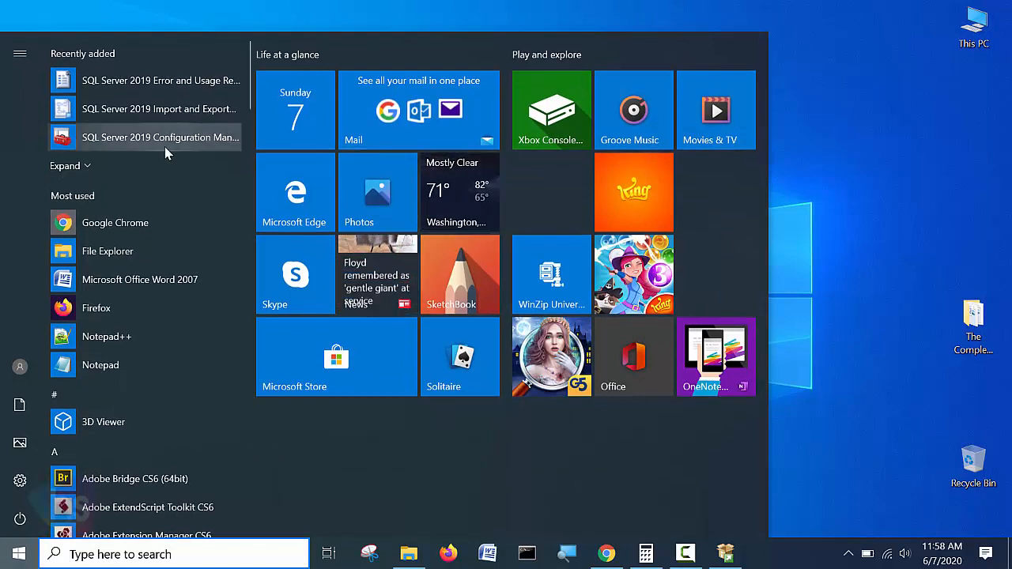
Scroll the Start menu and expand Microsoft SQL Server 2019 to show Configuration Manager and three other tools.
scroll(210, 426, "down", 3)
scroll(210, 428, "down", 2)
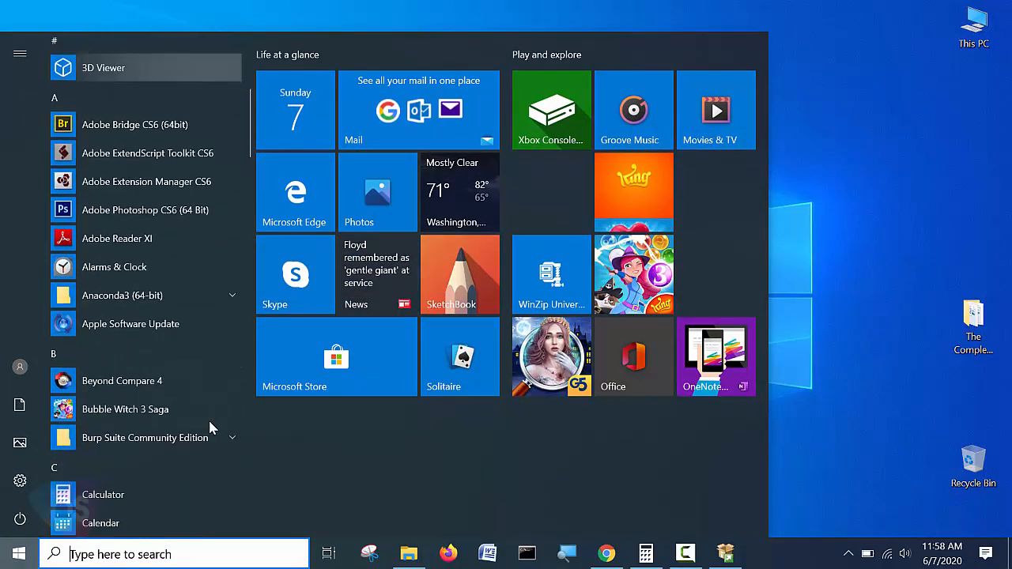
scroll(218, 437, "down", 5)
scroll(215, 430, "down", 15)
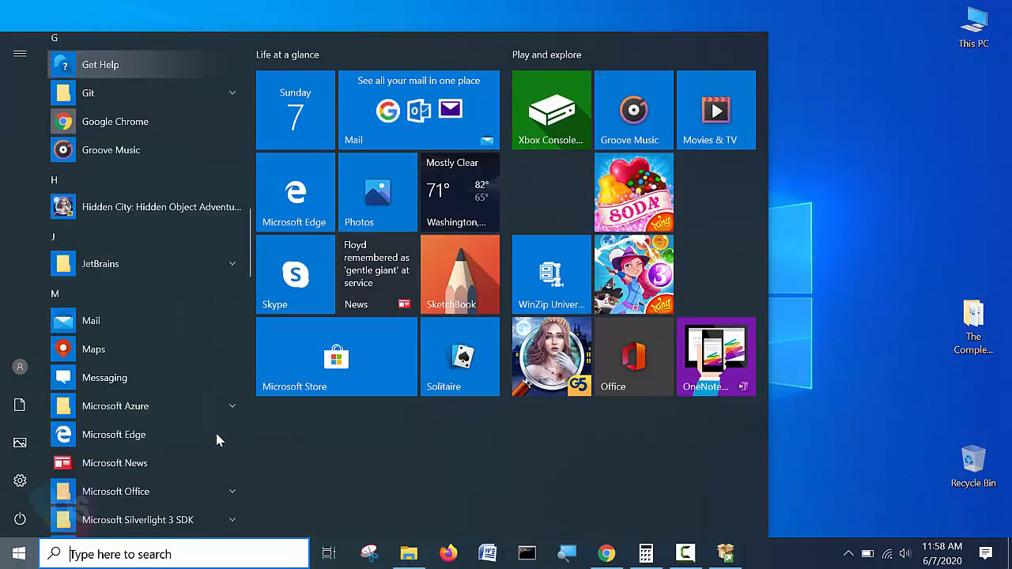
left_click(7, 556)
left_click(6, 555)
scroll(216, 293, "down", 8)
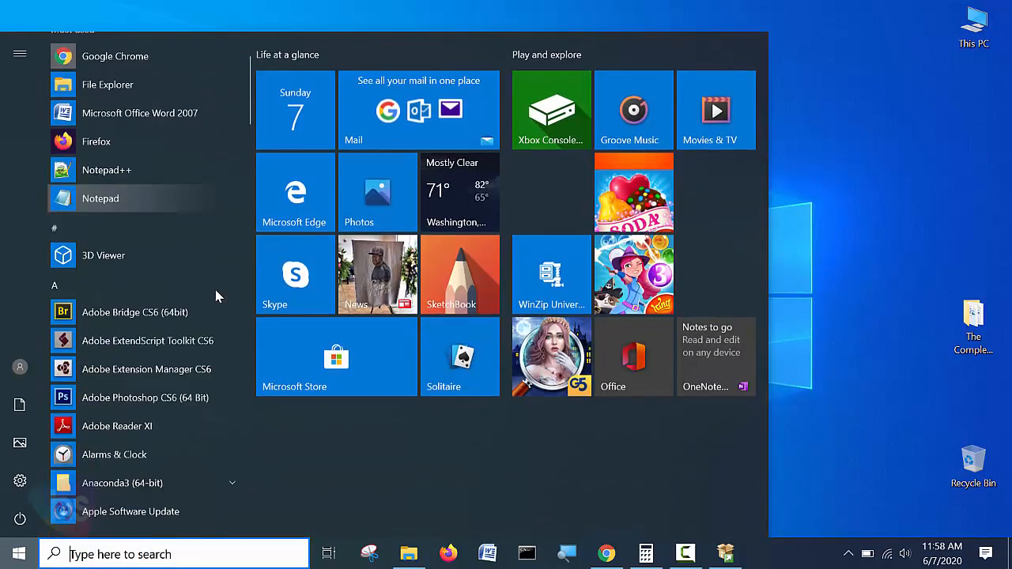
scroll(221, 431, "down", 9)
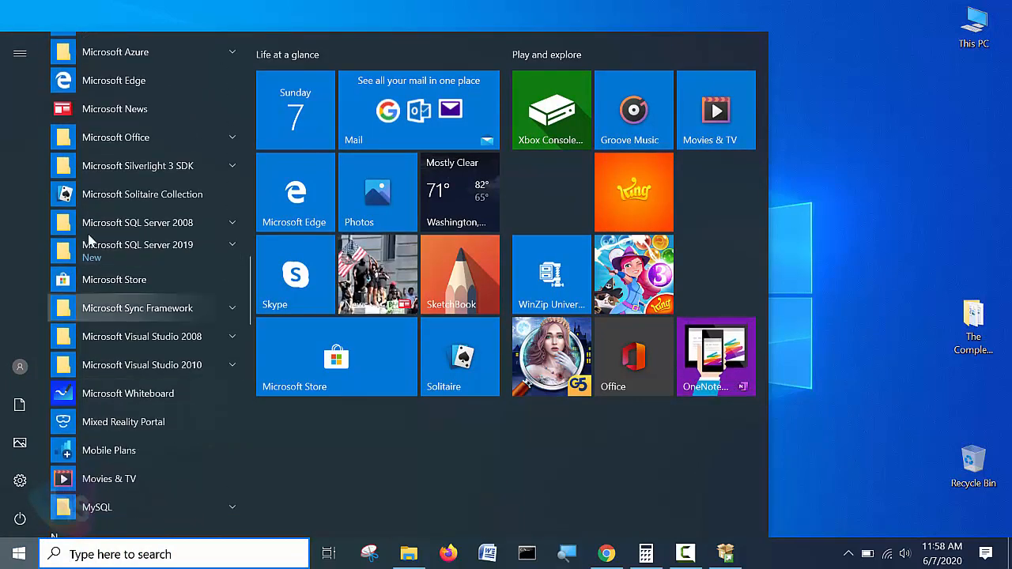
left_click(234, 248)
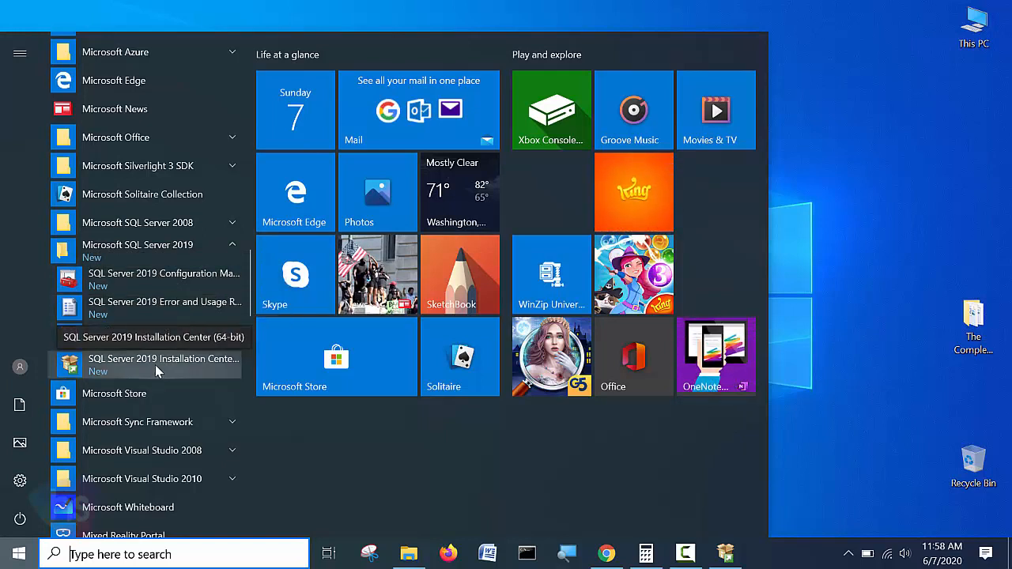
Dismiss the Start menu and restore the SQL Server Installation Center from the taskbar.
left_click(837, 209)
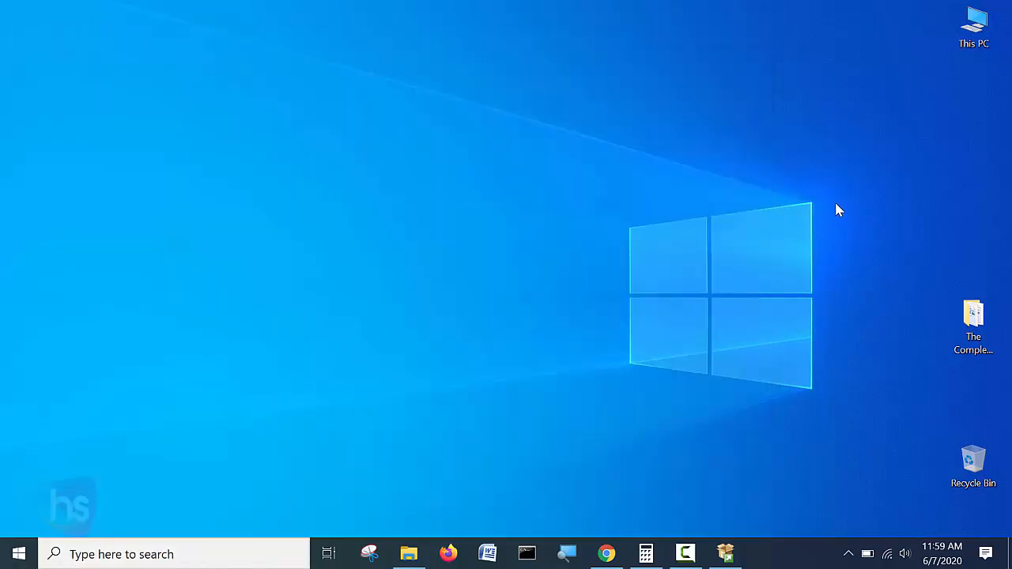
left_click(726, 552)
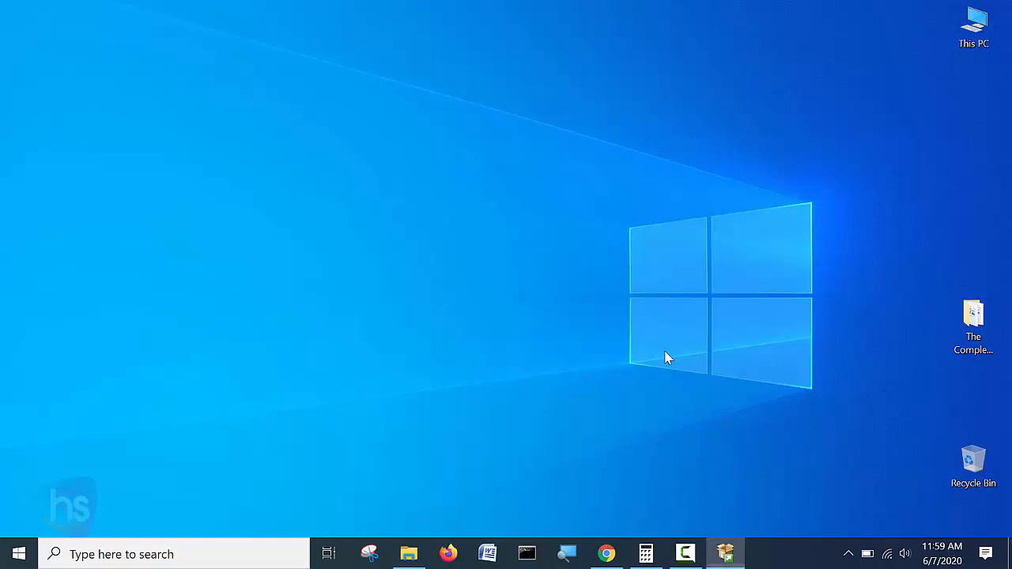